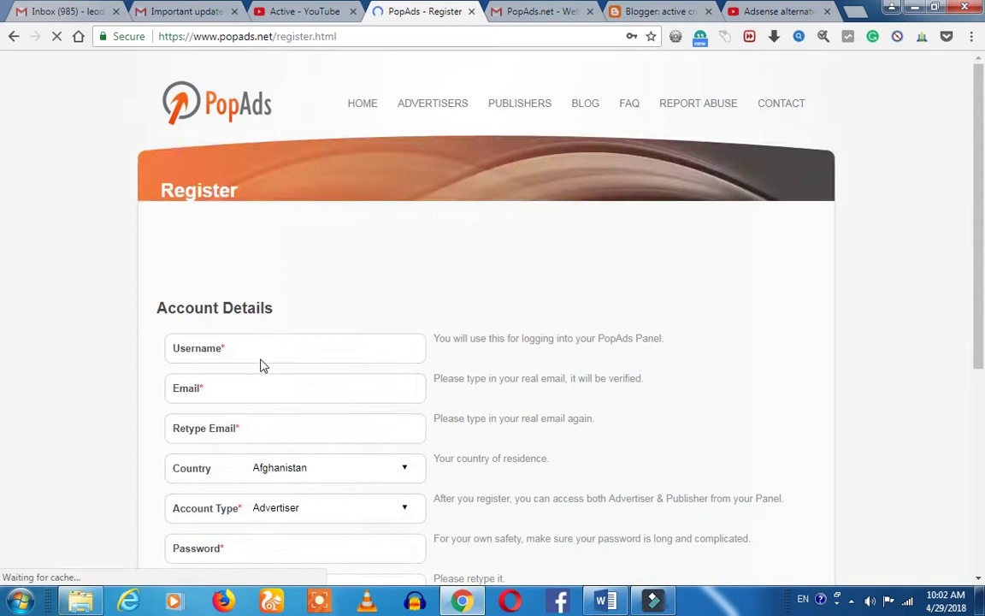
Click through the username and email fields of the registration form, leaving them empty
left_click(259, 350)
left_click(292, 391)
left_click(62, 395)
scroll(62, 395, "down", 3)
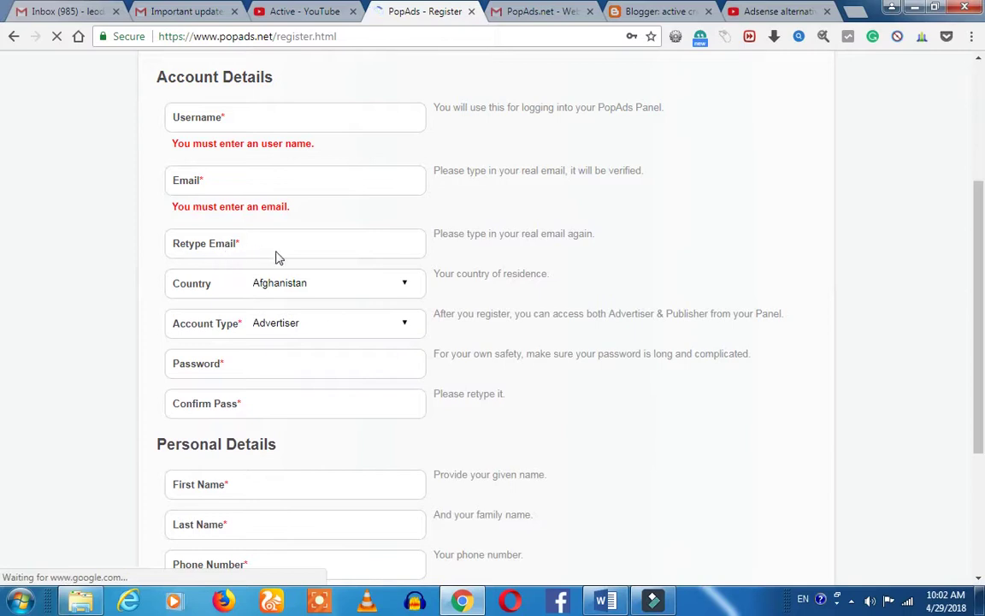
Choose Publisher as the Account Type and scroll through the rest of the form
left_click(338, 333)
left_click(343, 349)
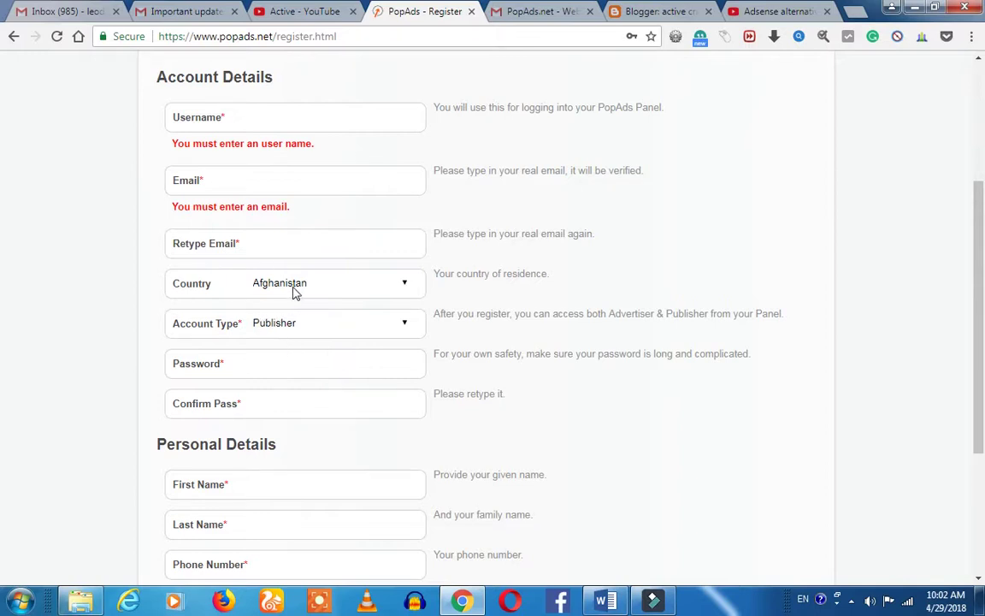
scroll(67, 339, "down", 3)
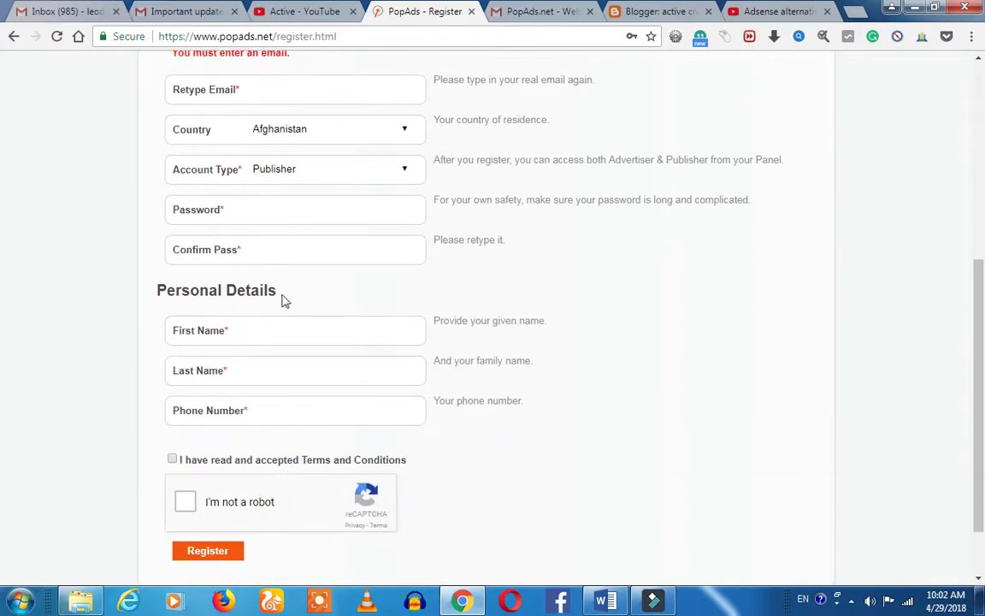
left_click(565, 424)
scroll(543, 412, "up", 5)
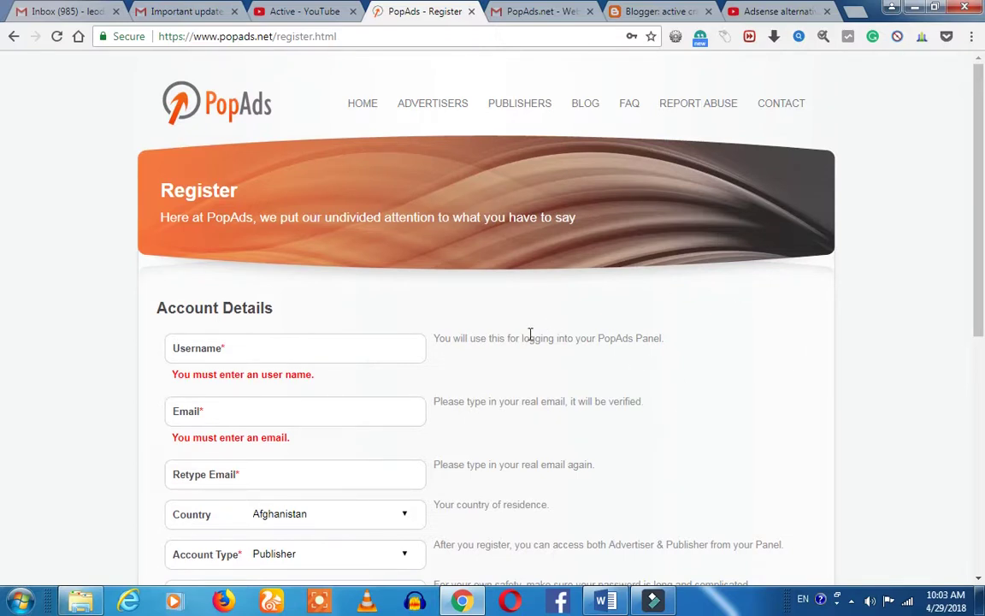
scroll(566, 309, "down", 3)
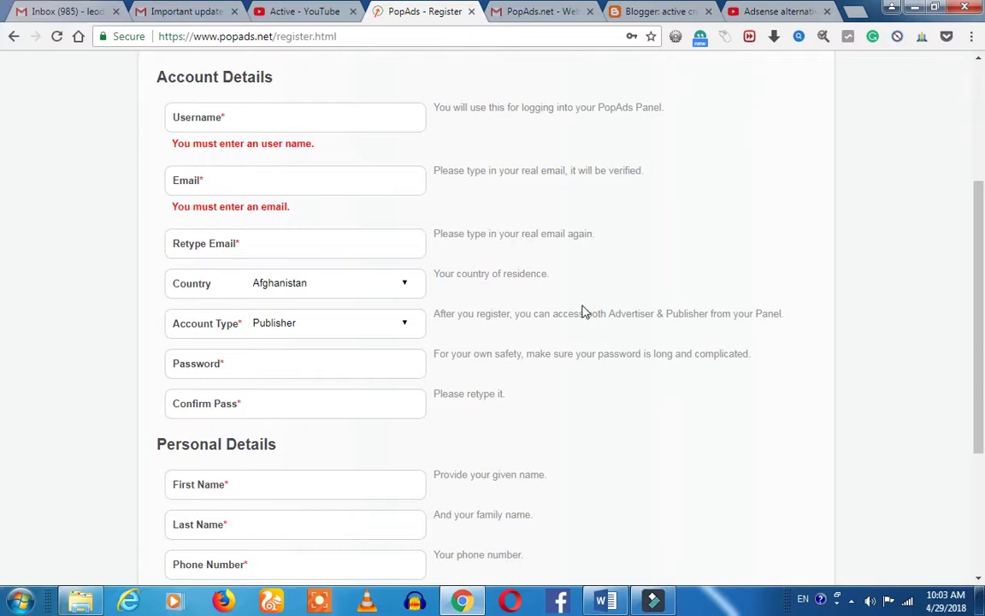
scroll(583, 313, "up", 3)
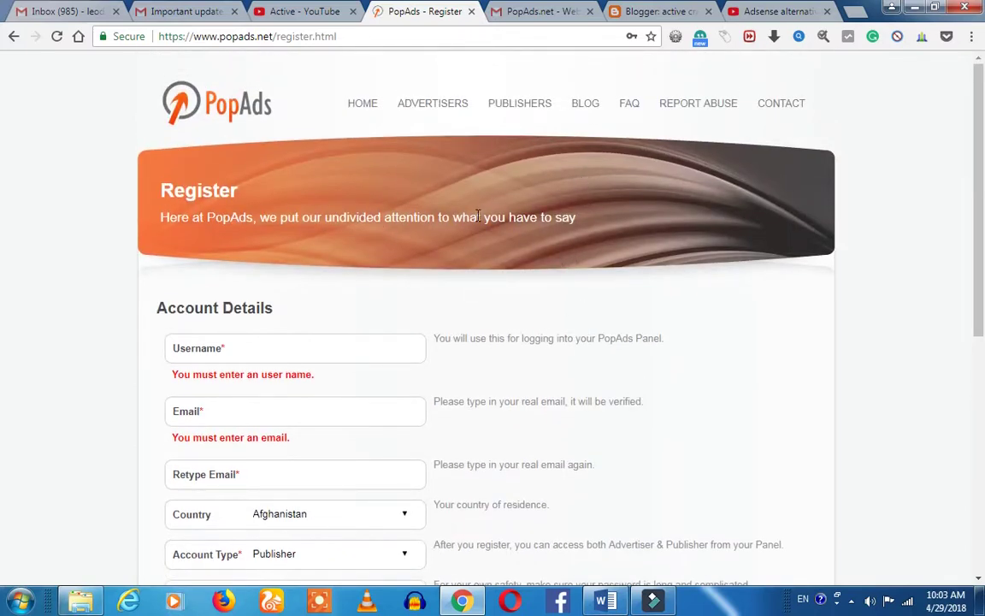
From the PopAds home page, sign in using the saved account password
left_click(360, 106)
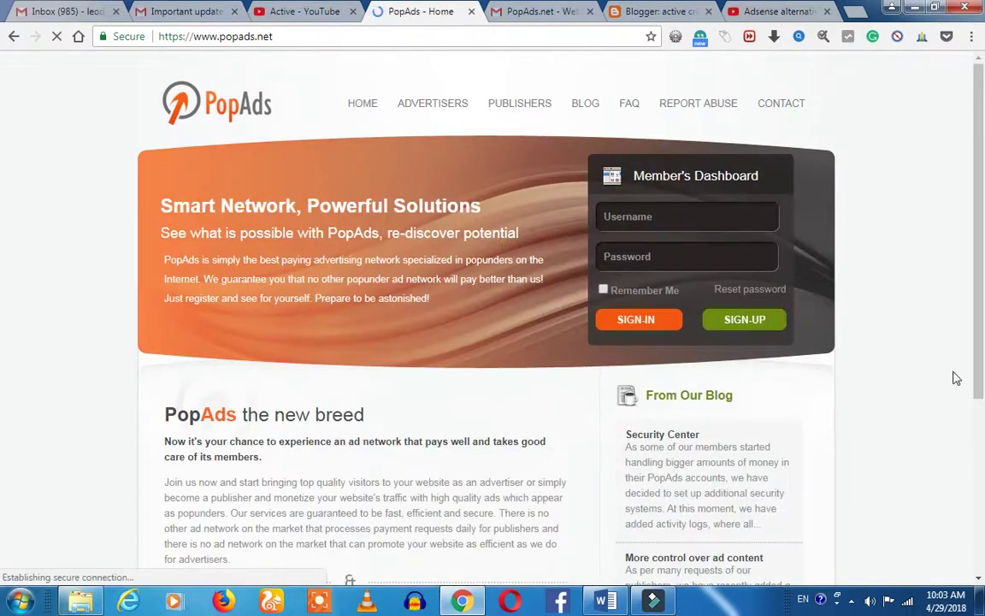
left_click(682, 256)
left_click(648, 320)
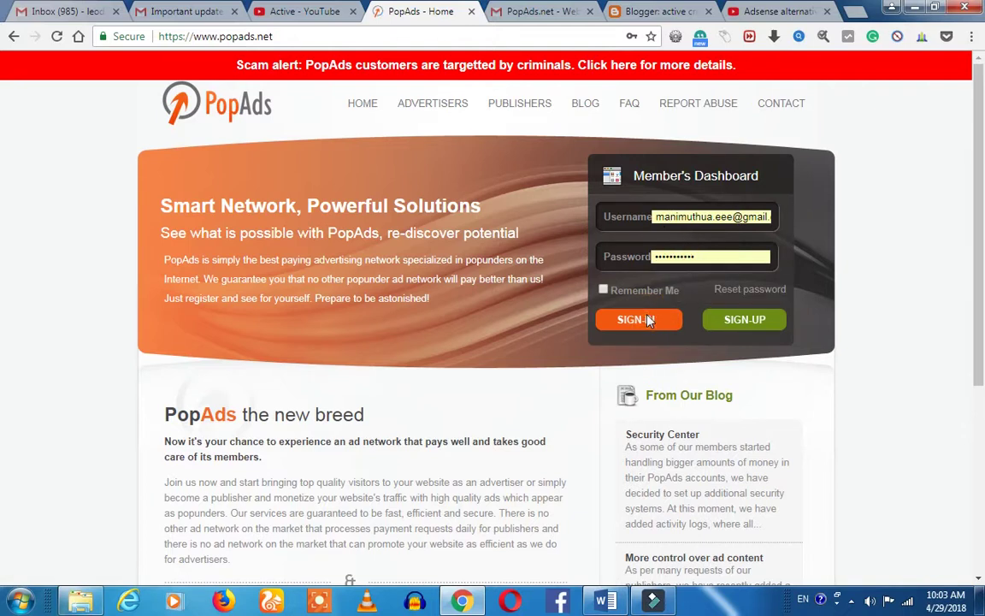
left_click(648, 319)
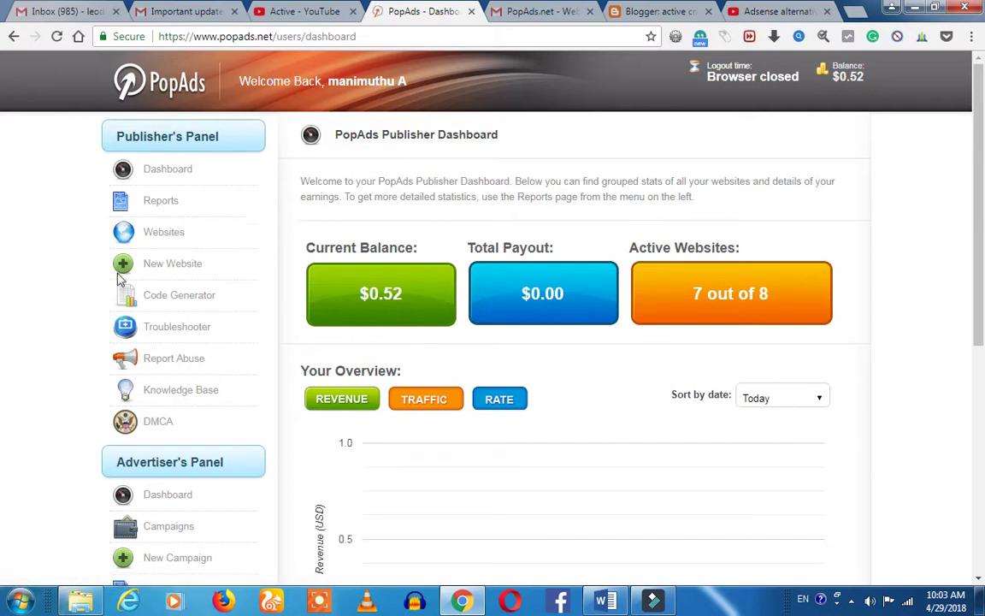
Open the New Website form and click into its site name and description fields
left_click(164, 270)
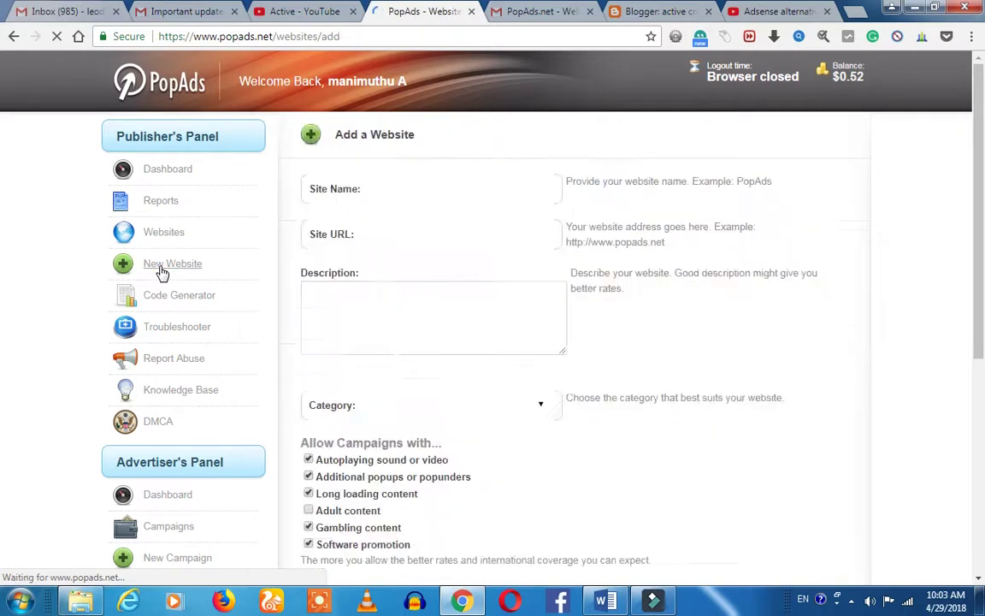
left_click(413, 186)
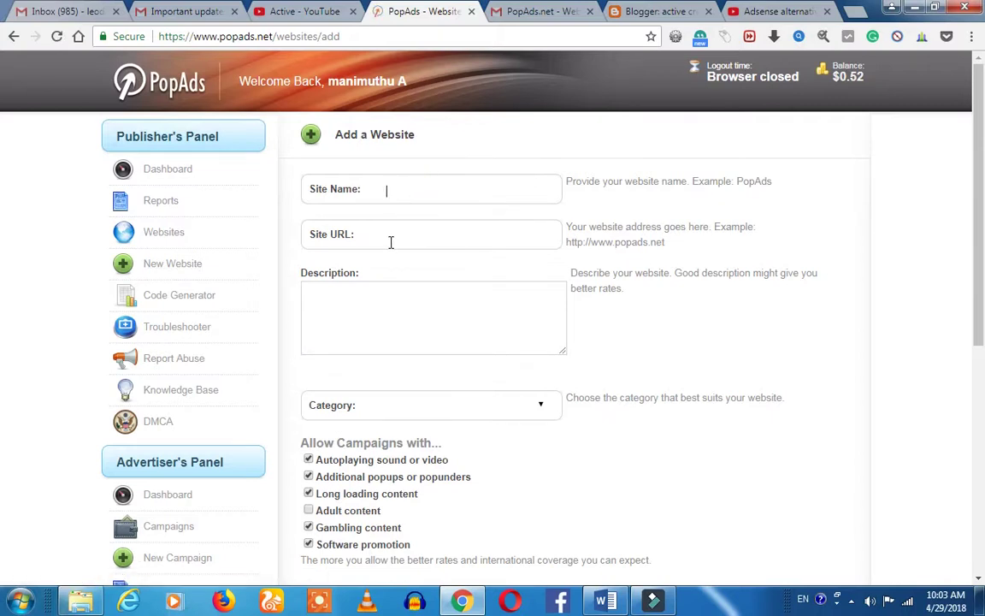
left_click(407, 306)
In Blogger, switch to the Online Free money blog, confirming you want to leave the page
left_click(392, 315)
left_click(661, 19)
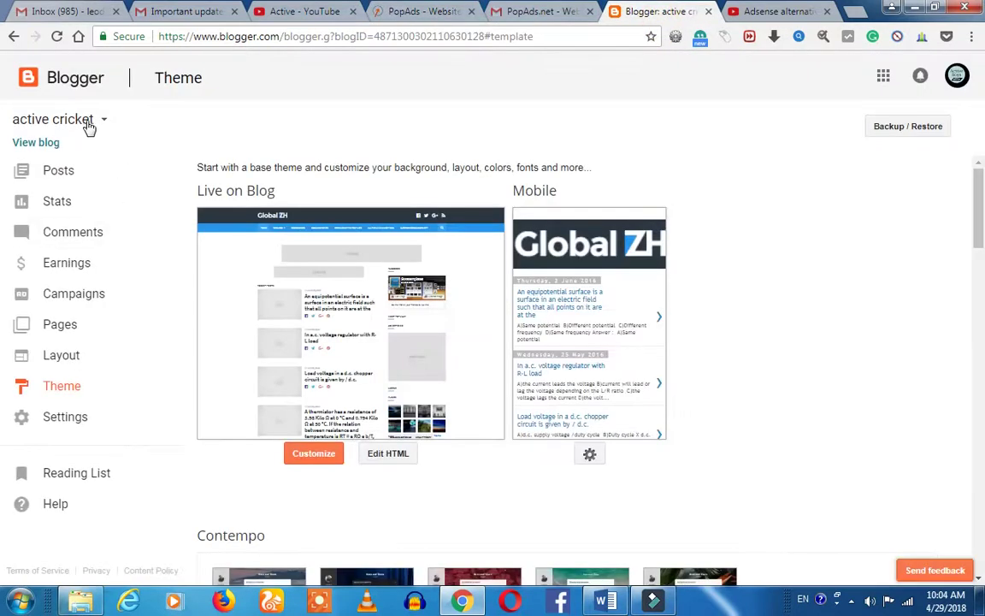
left_click(90, 127)
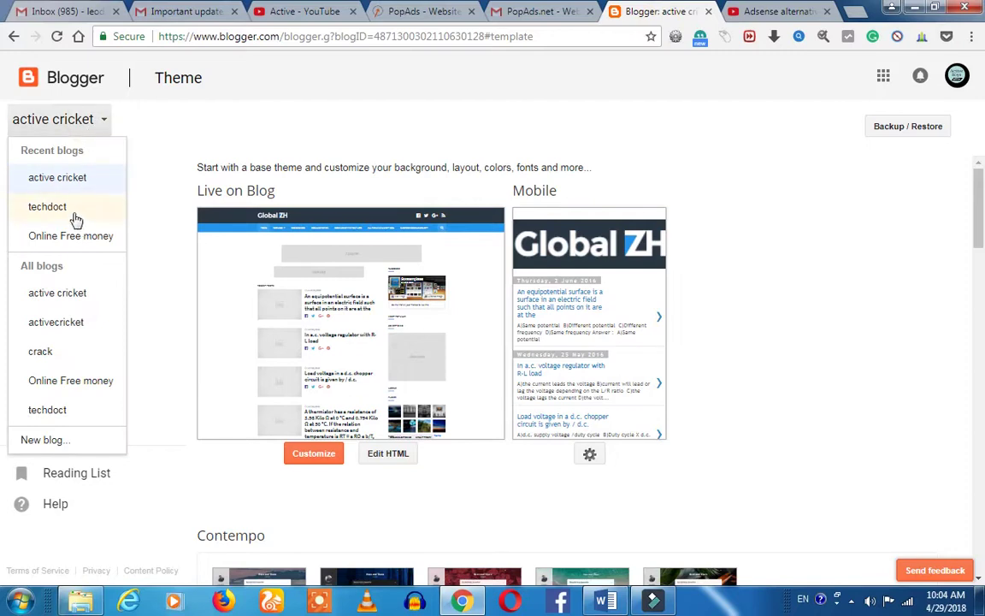
left_click(61, 381)
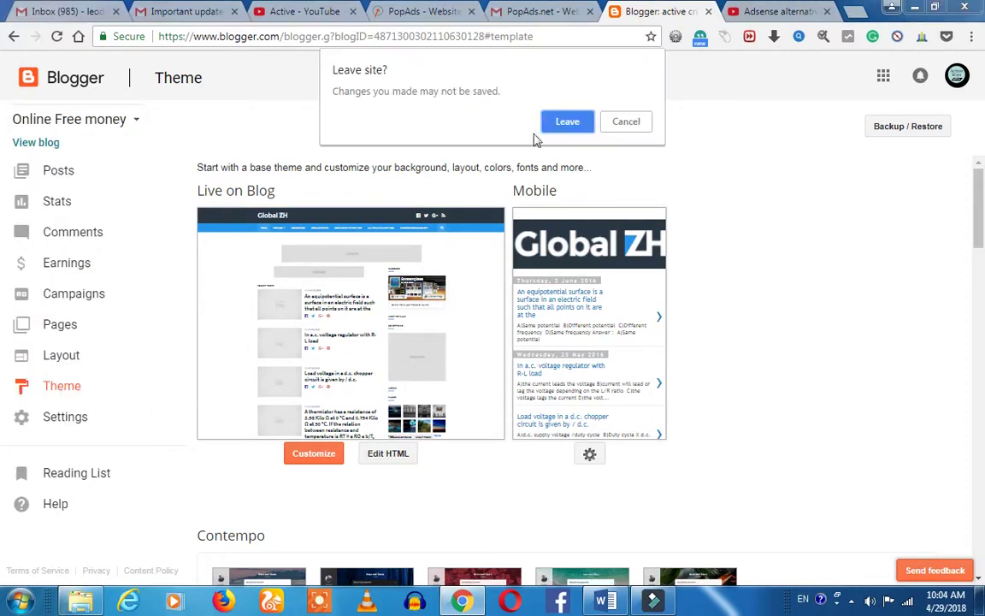
left_click(557, 122)
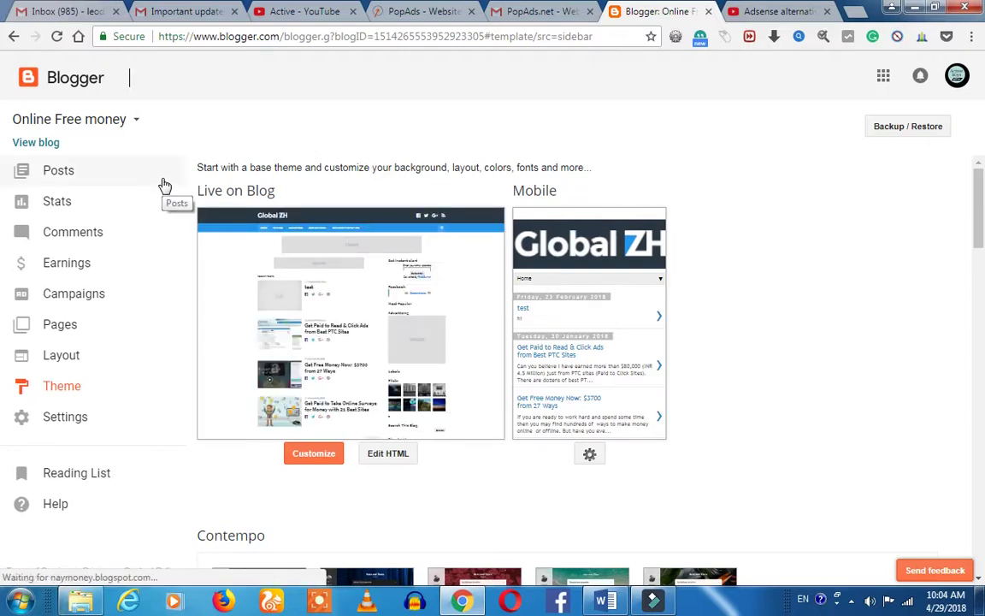
Copy the View blog link address and return to the PopAds tab
right_click(30, 146)
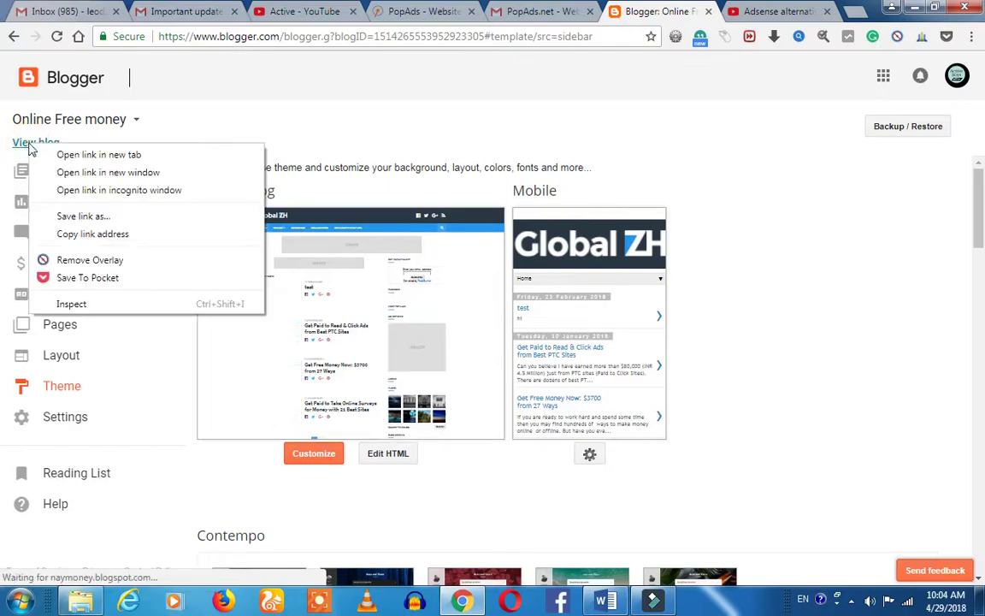
left_click(94, 233)
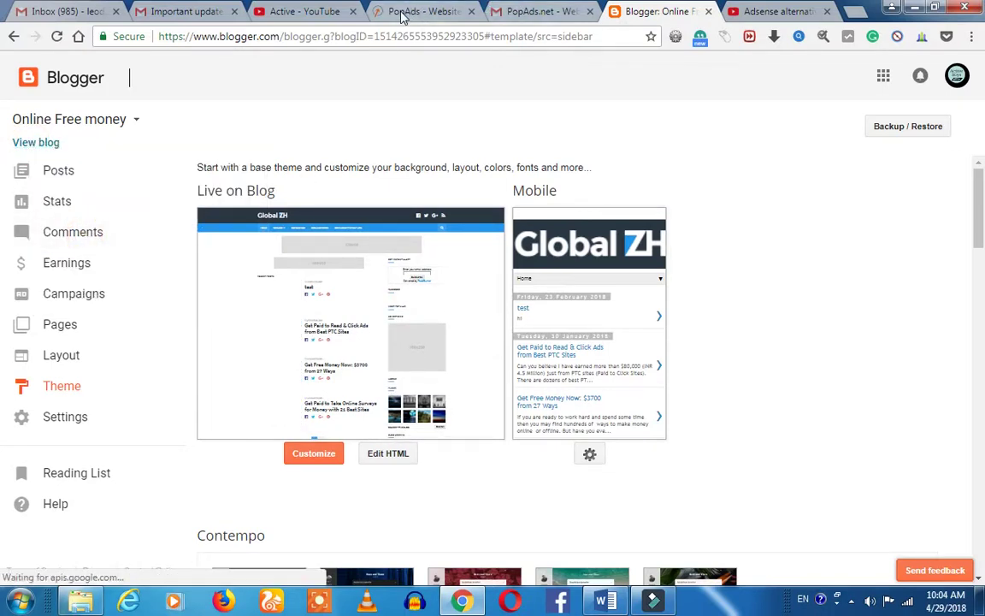
left_click(397, 16)
Paste the copied blog address into the form and enter the description 'Money Earning'
left_click(412, 186)
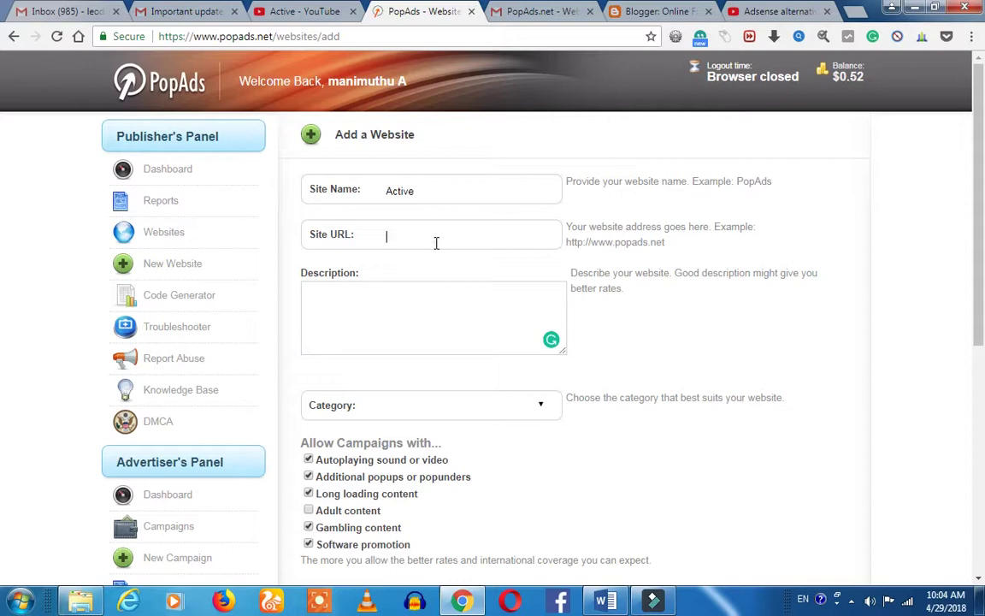
key("ctrl+v")
left_click(436, 311)
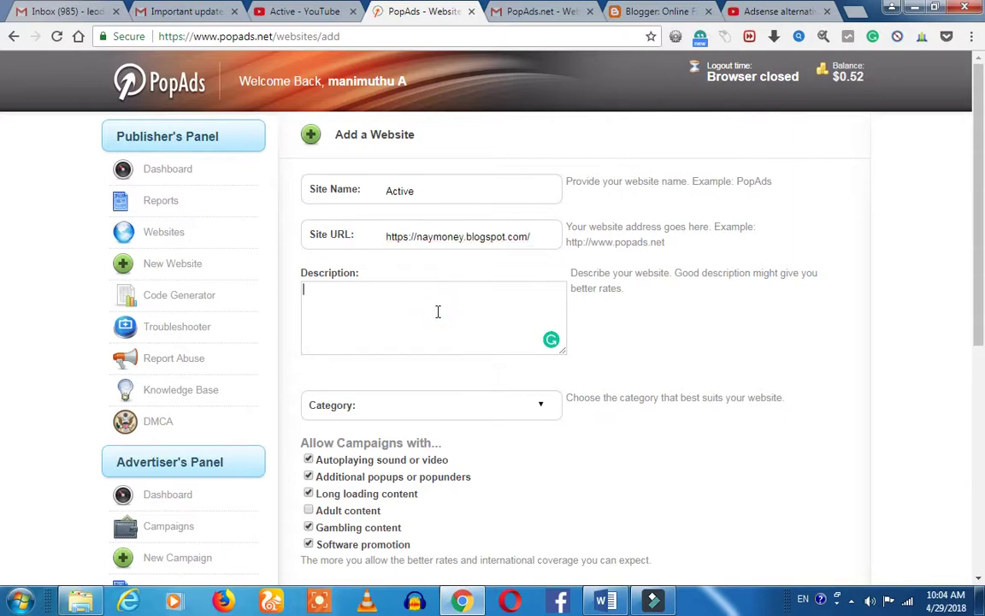
type("MoneyuEarning")
Pick General from the website Category list
left_click(493, 406)
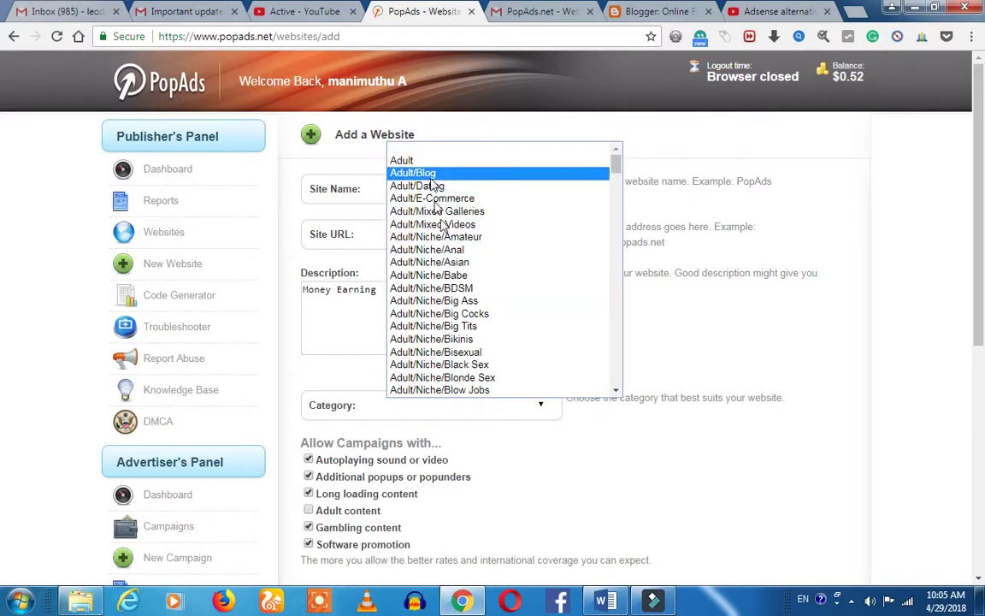
scroll(448, 299, "down", 5)
scroll(448, 299, "down", 5)
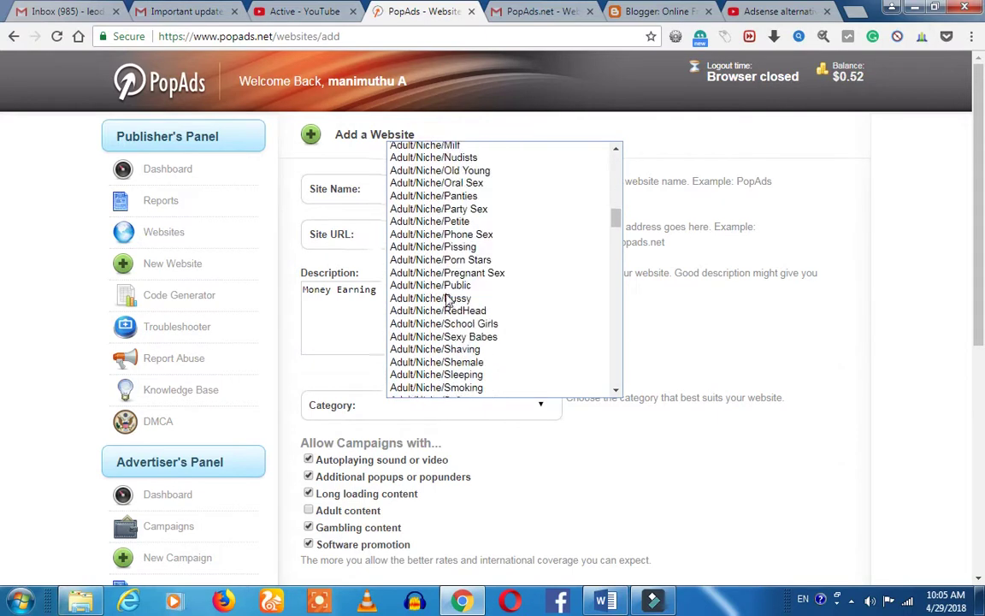
scroll(449, 293, "down", 8)
scroll(450, 291, "down", 12)
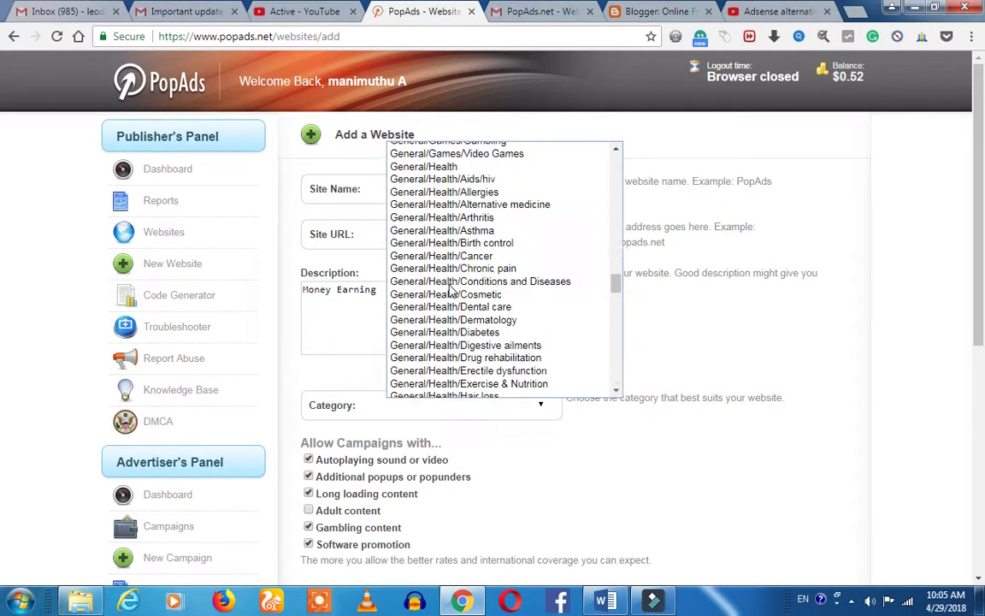
scroll(451, 292, "down", 10)
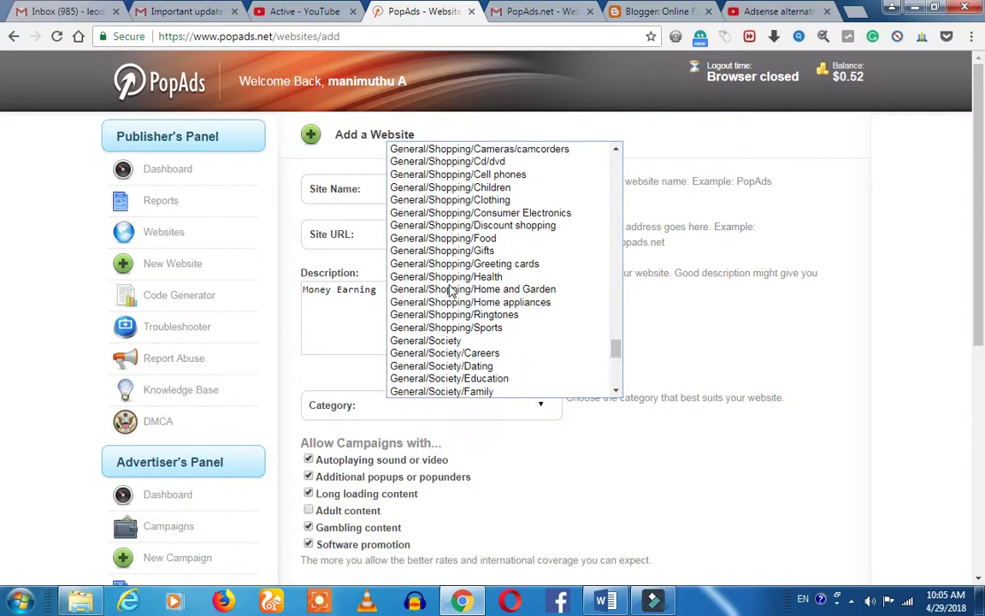
scroll(451, 293, "down", 10)
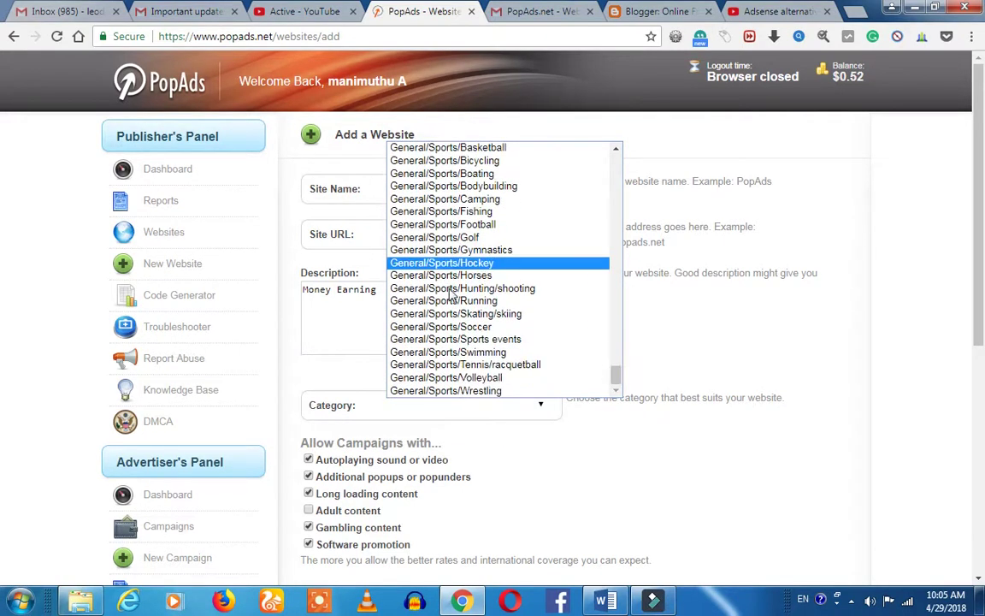
scroll(451, 294, "up", 8)
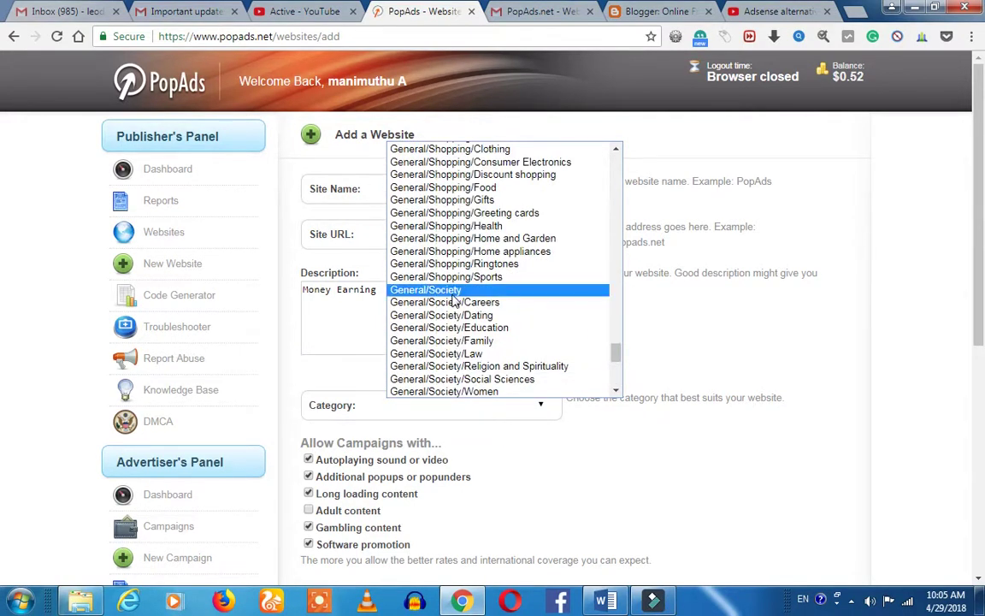
scroll(452, 292, "up", 12)
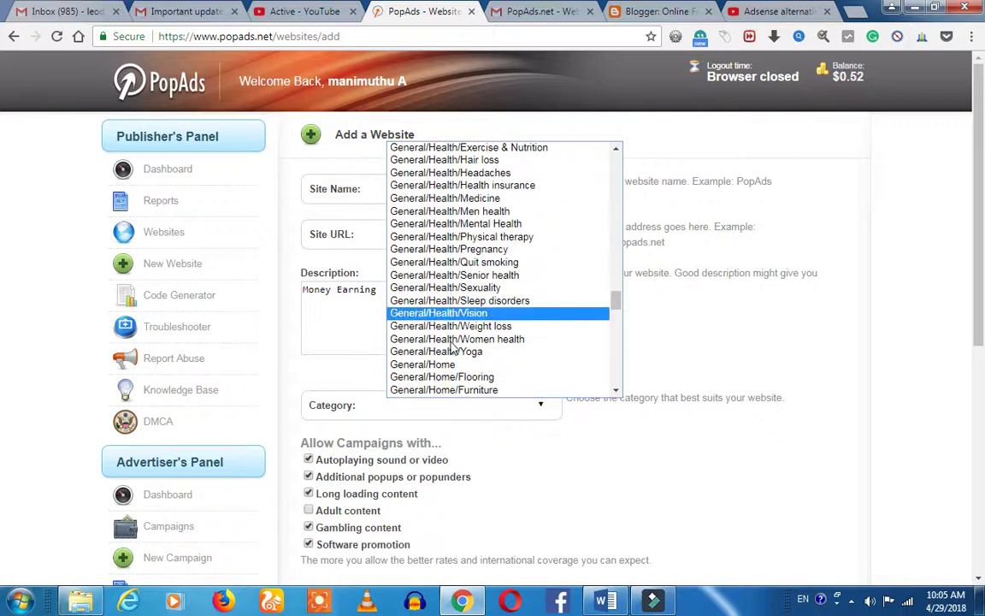
scroll(431, 369, "up", 8)
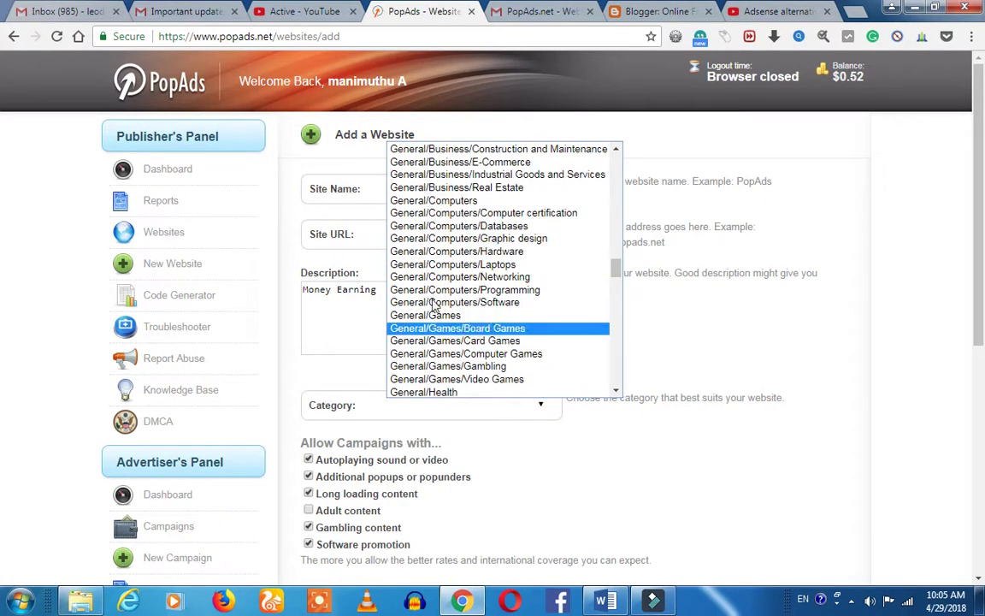
scroll(435, 305, "up", 4)
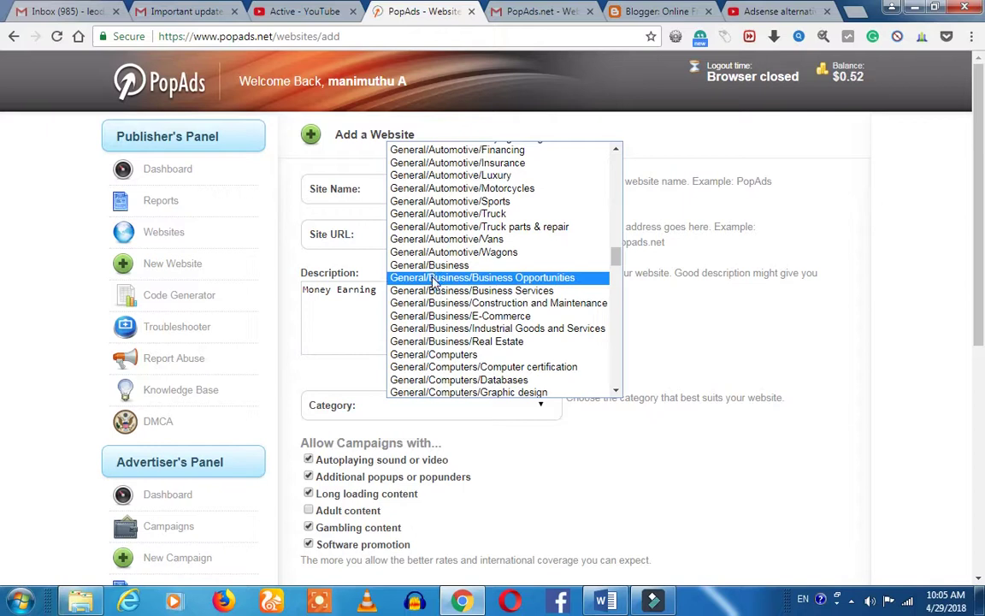
scroll(434, 295, "up", 10)
scroll(434, 284, "down", 4)
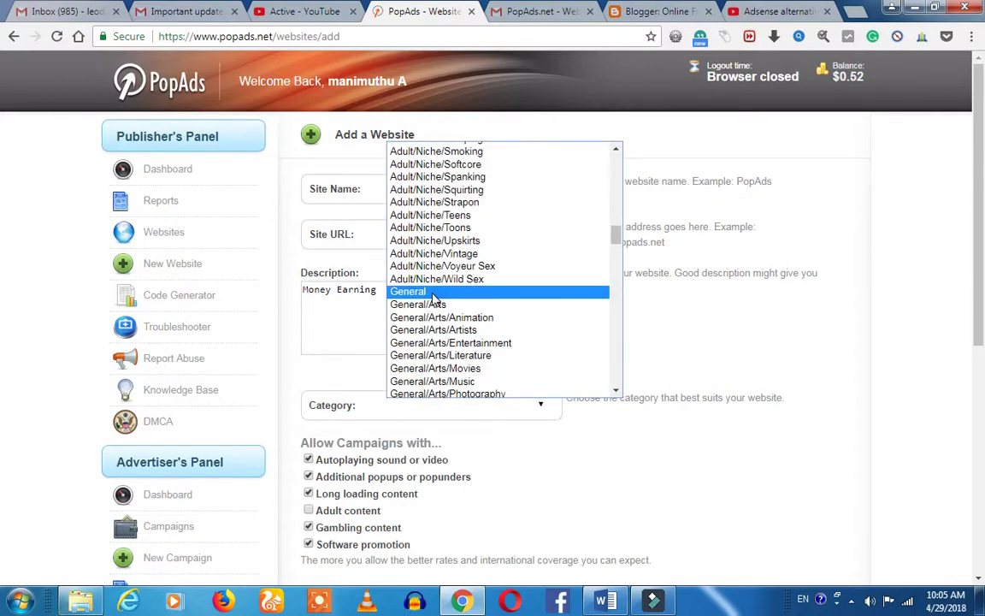
left_click(433, 293)
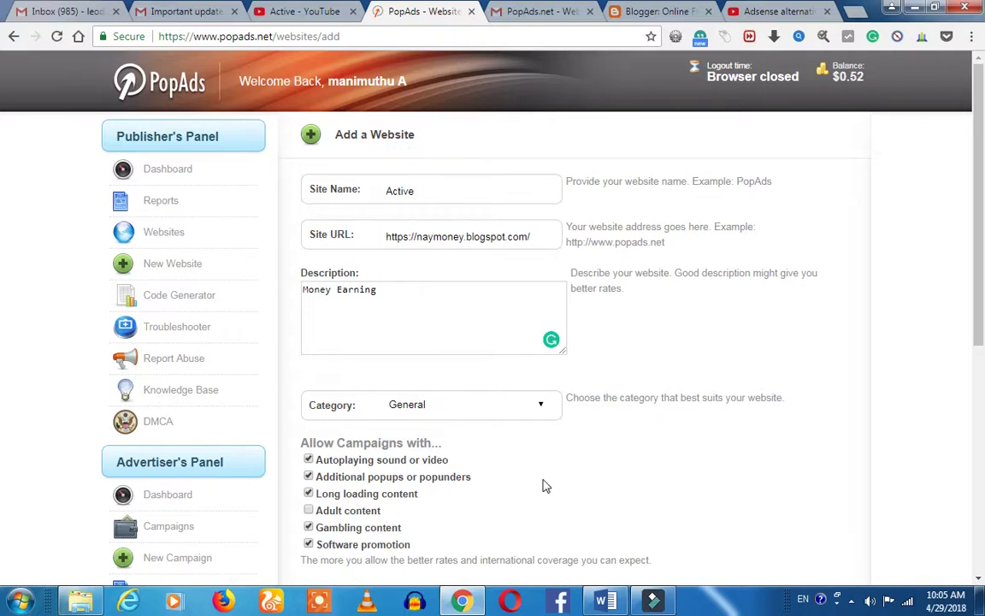
Submit the form with Add Website so naymoney.blogspot.com is listed as Pending Approval
scroll(542, 485, "down", 2)
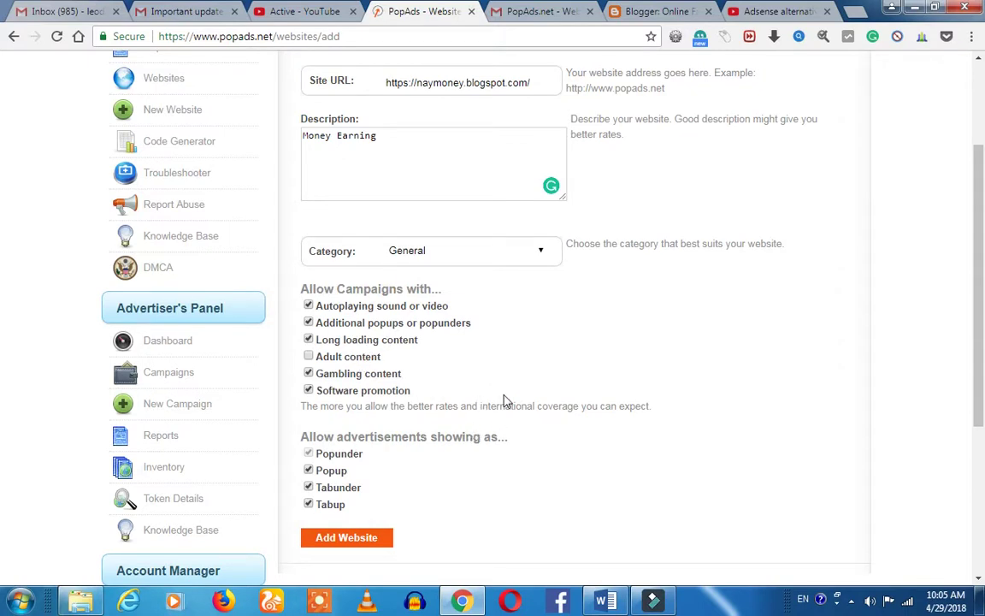
scroll(513, 395, "down", 2)
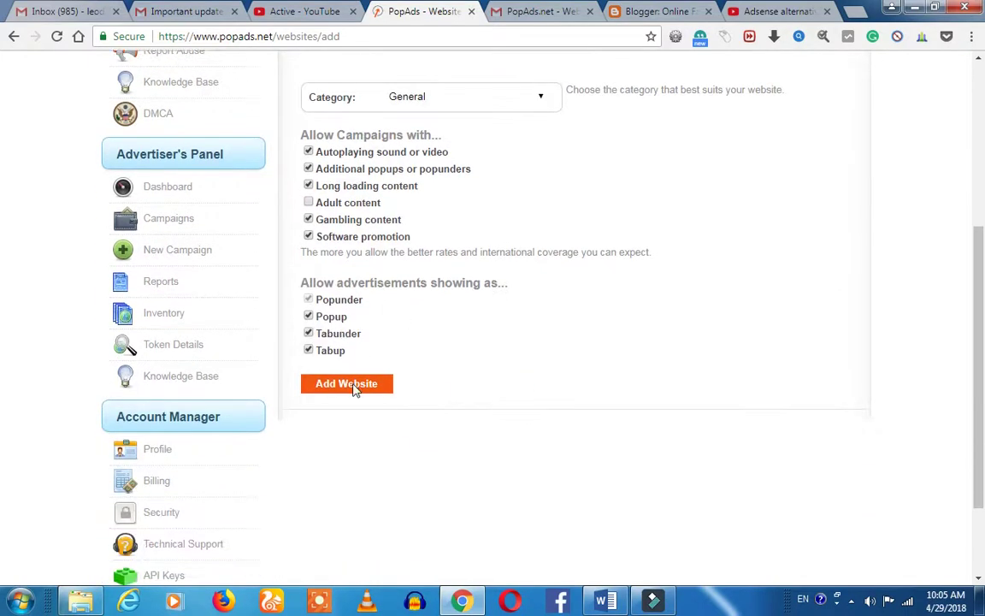
left_click(351, 384)
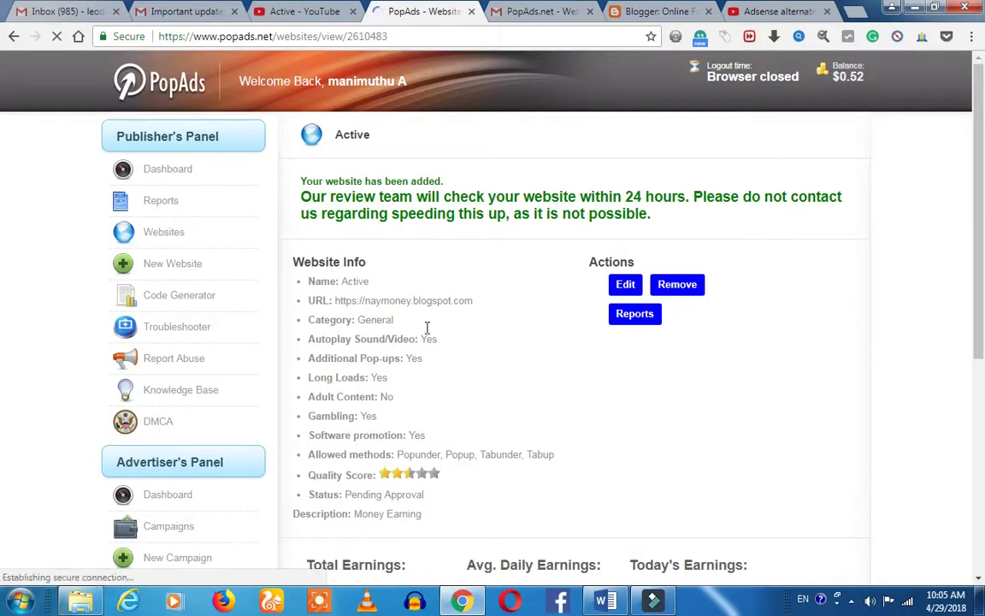
scroll(403, 360, "down", 2)
Go to the Gmail inbox and open the PopAds Website Approved email
left_click(182, 12)
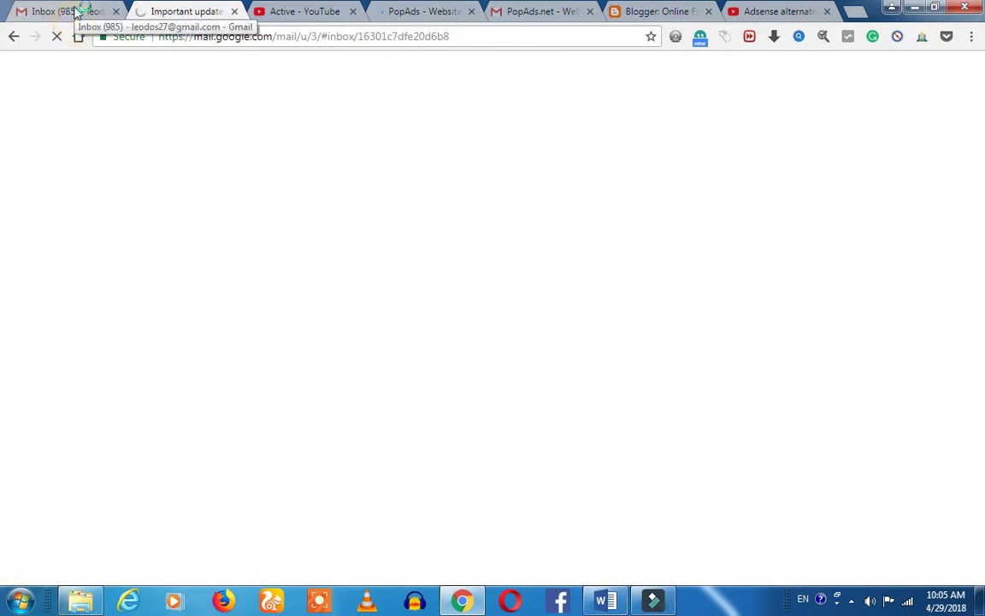
left_click(77, 11)
left_click(177, 11)
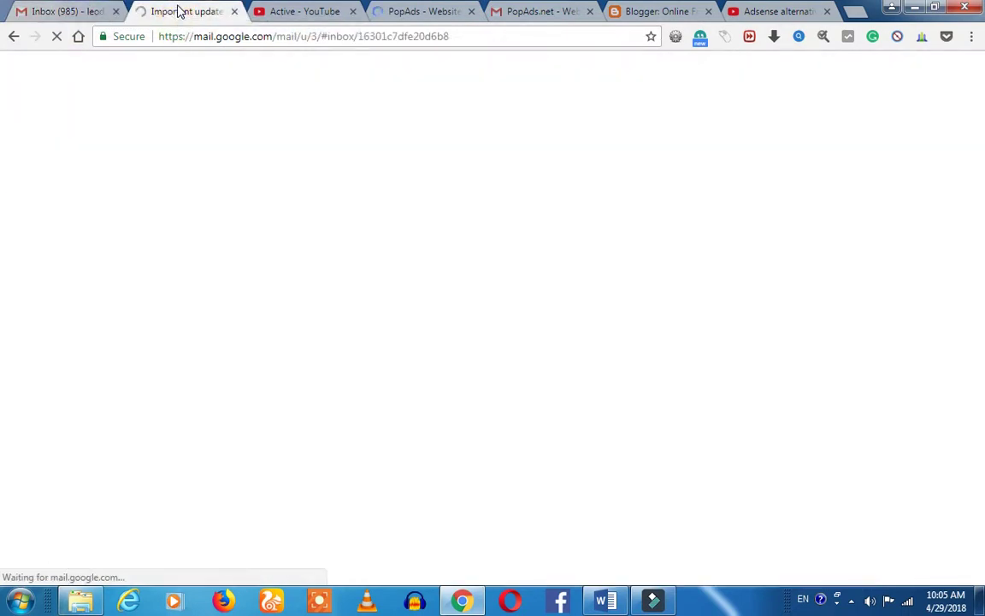
left_click(533, 15)
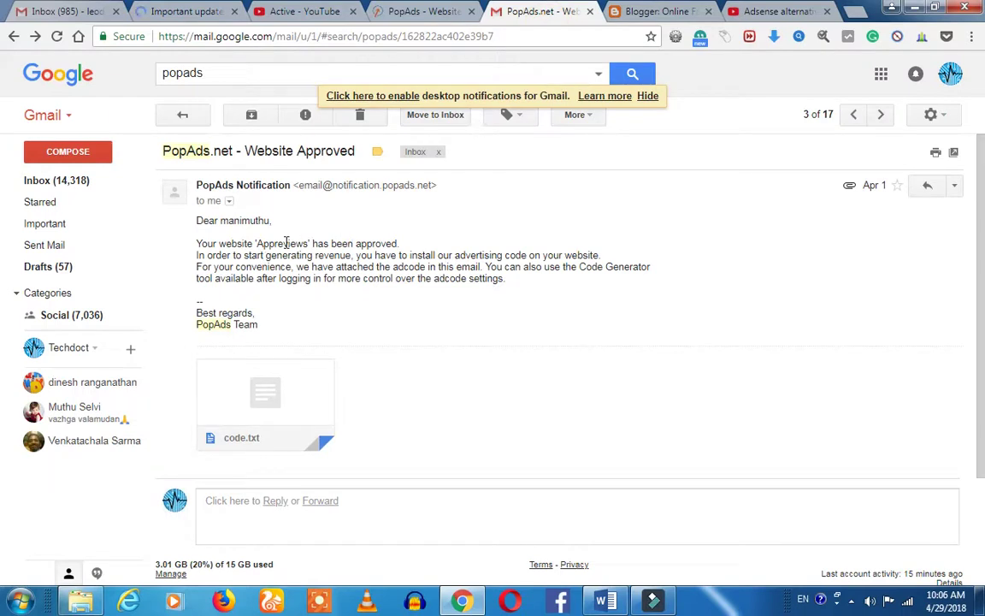
left_click_drag(241, 245, 288, 246)
left_click(288, 246)
Preview the attached code.txt file containing the popunder script
left_click(281, 404)
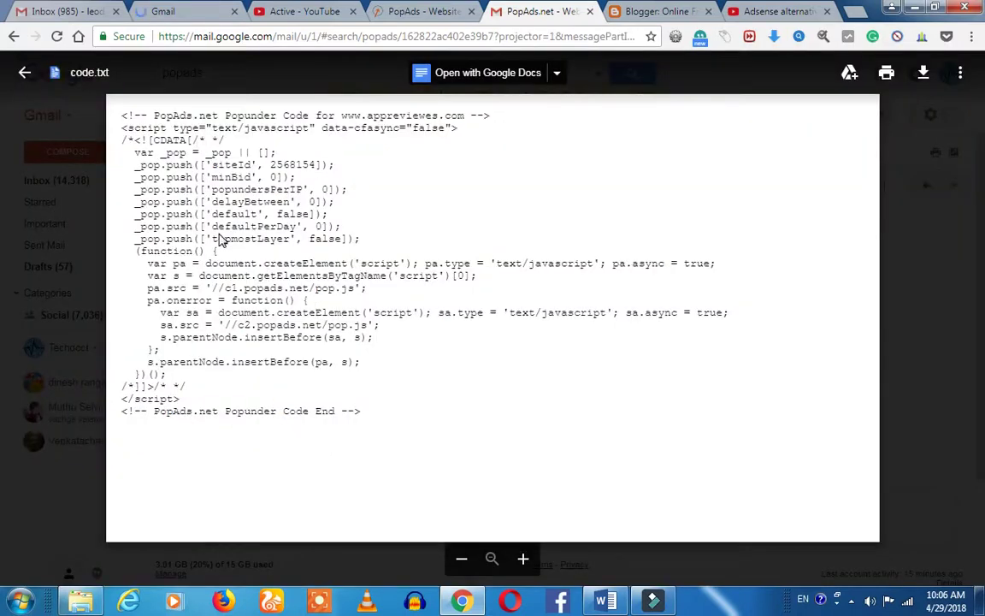
left_click_drag(211, 225, 262, 300)
left_click(348, 337)
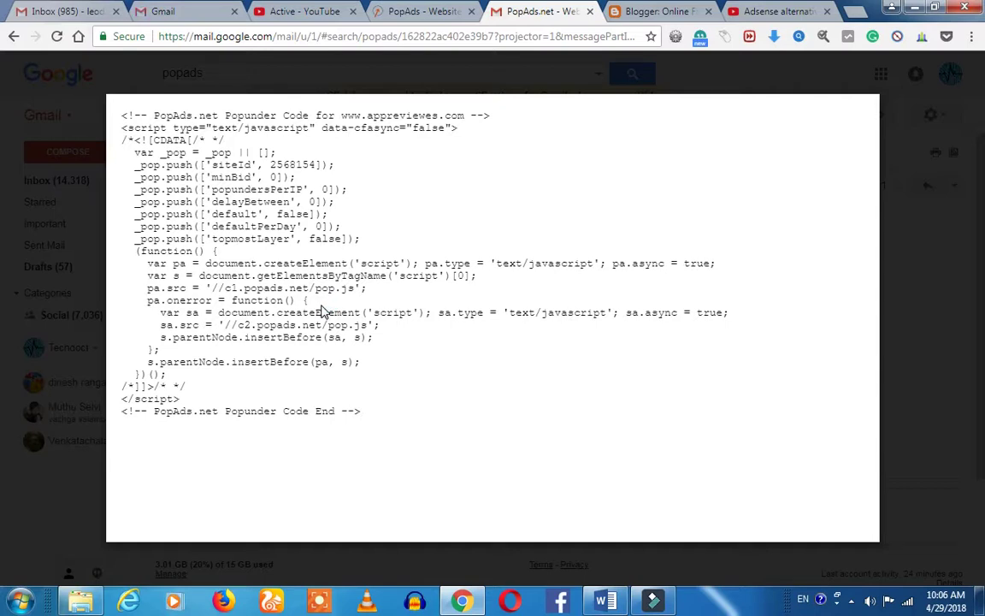
Return to PopAds and open Code Generator, with Movies selected and all advanced options at 0
left_click(396, 14)
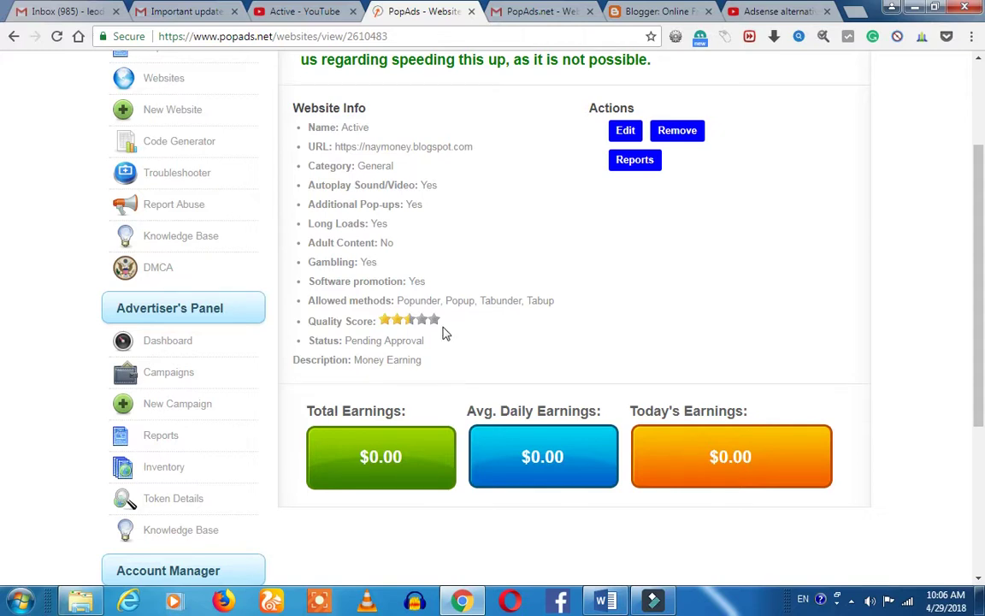
scroll(440, 329, "up", 1)
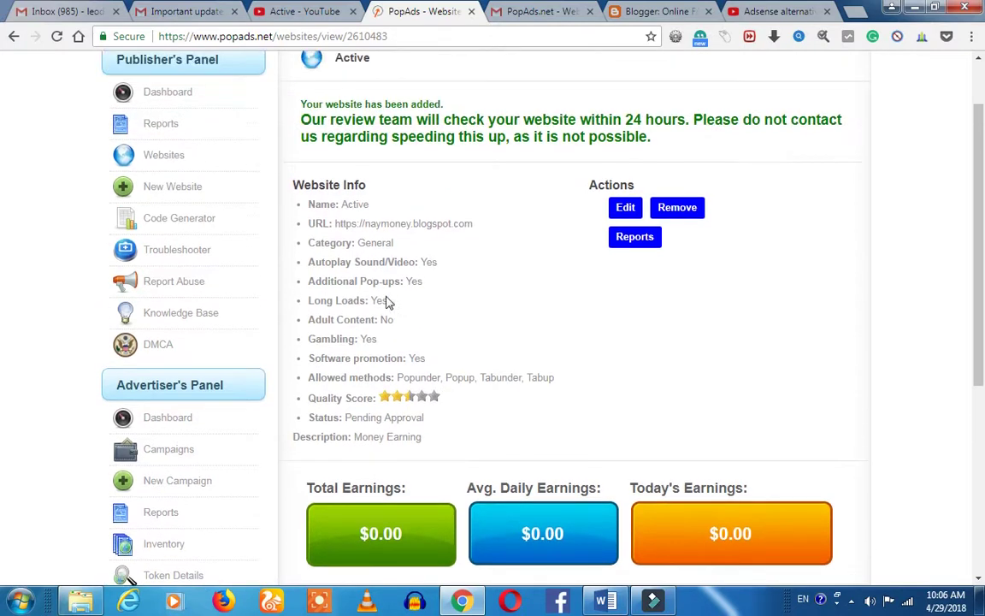
left_click(166, 222)
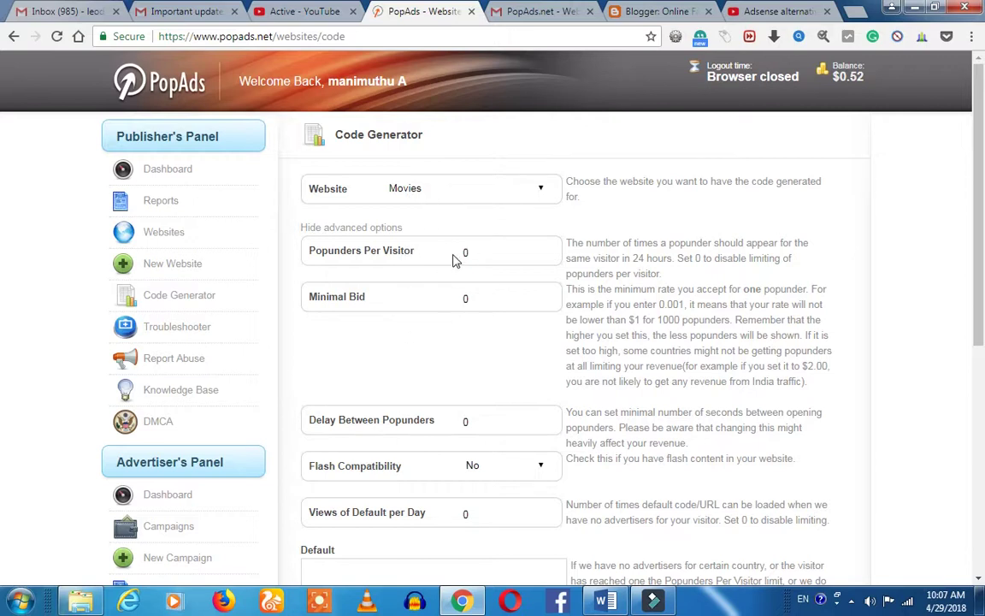
scroll(451, 400, "down", 3)
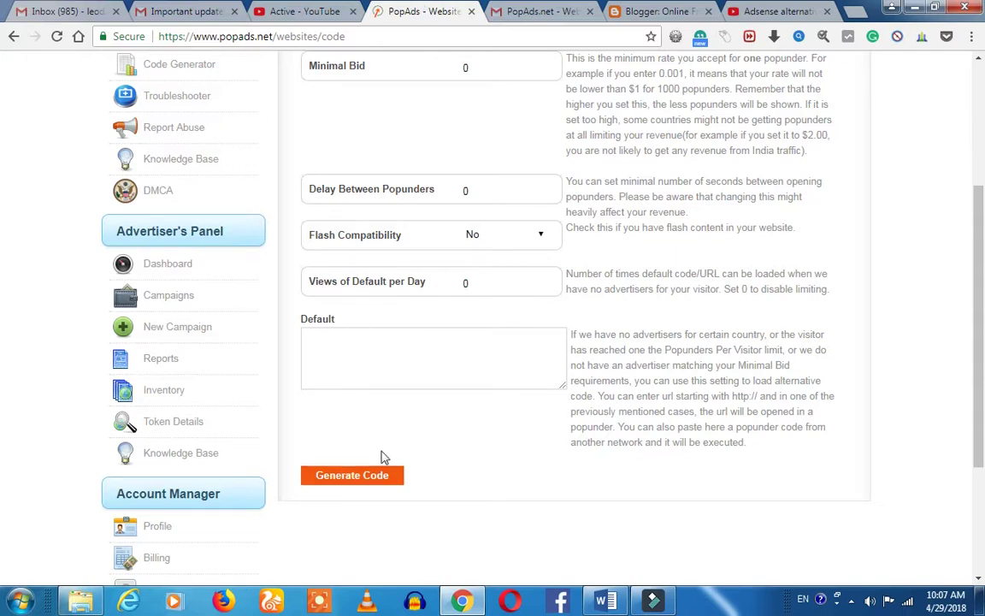
scroll(446, 324, "up", 3)
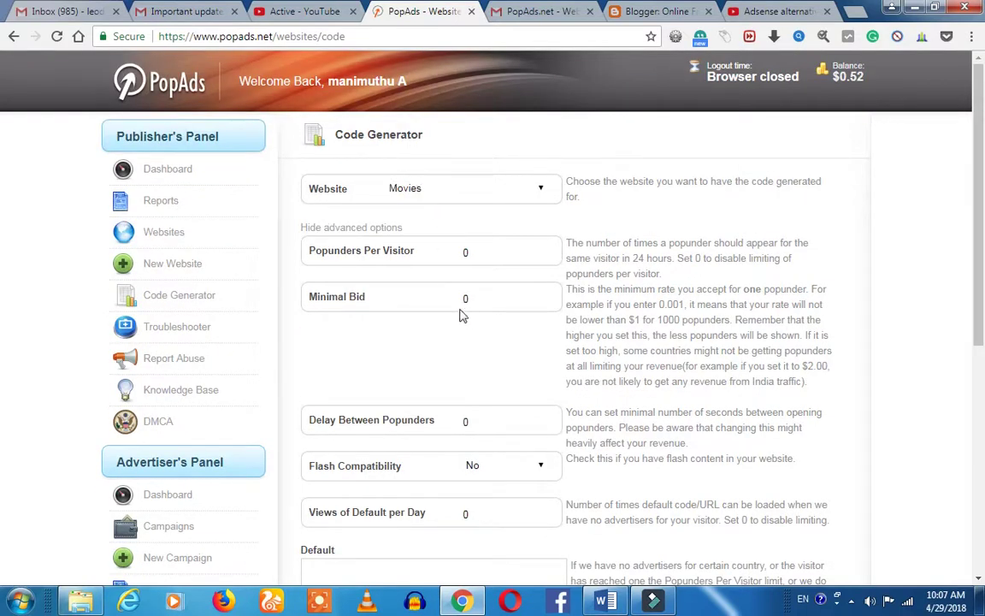
scroll(461, 349, "down", 1)
scroll(460, 349, "down", 5)
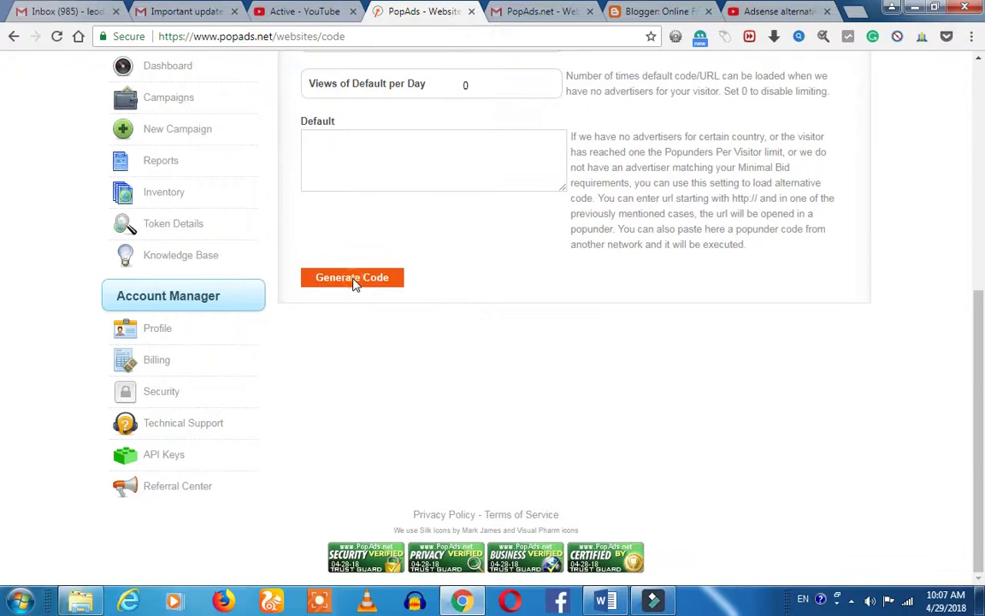
Generate the popunder code and scroll down to the adcode box
left_click(353, 280)
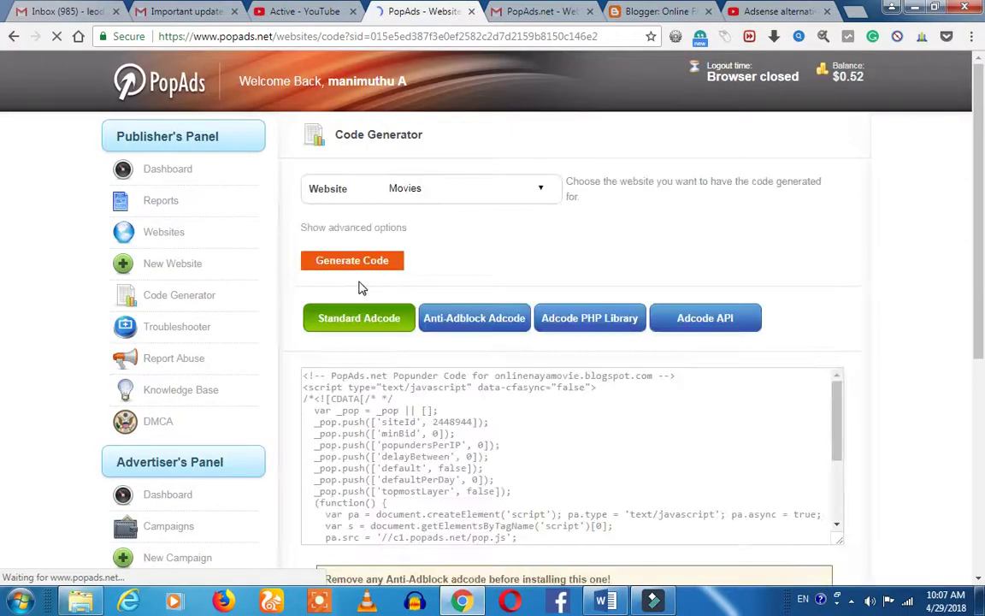
scroll(419, 391, "down", 2)
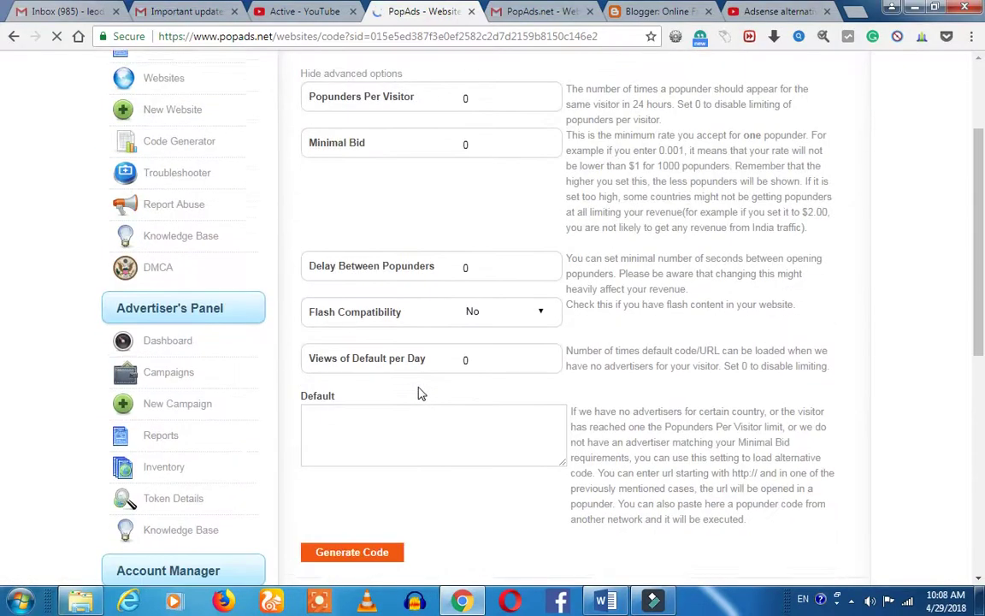
scroll(419, 391, "down", 2)
scroll(407, 481, "down", 2)
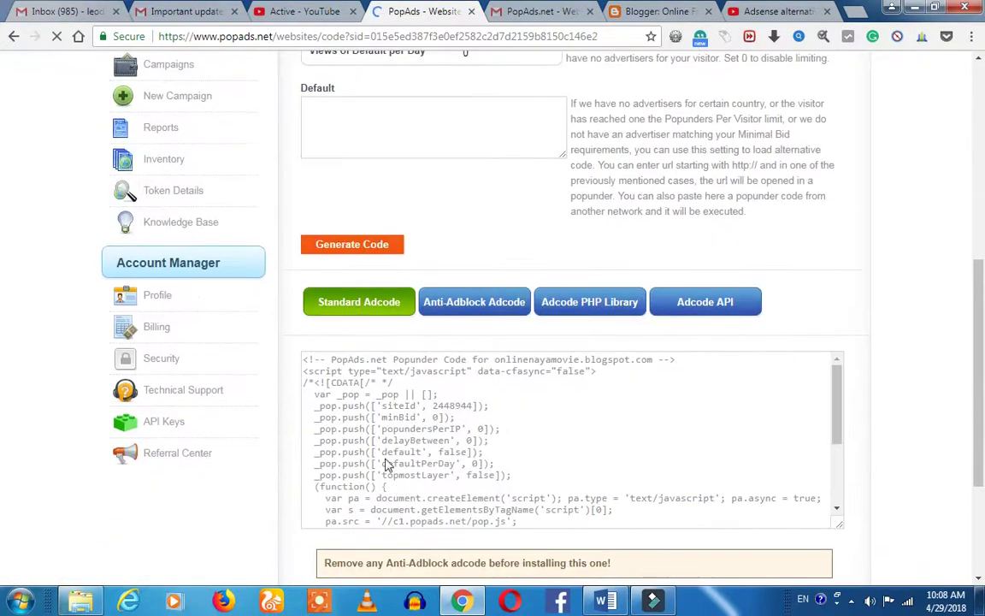
Switch to the Anti-Adblock Adcode version and select all of its code
left_click(323, 366)
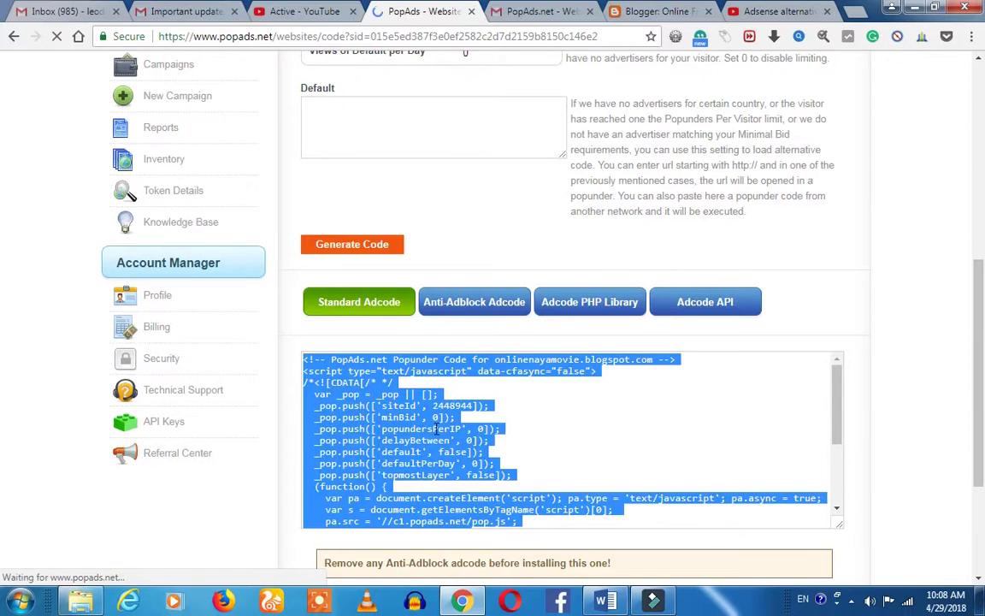
left_click(507, 452)
scroll(508, 452, "down", 3)
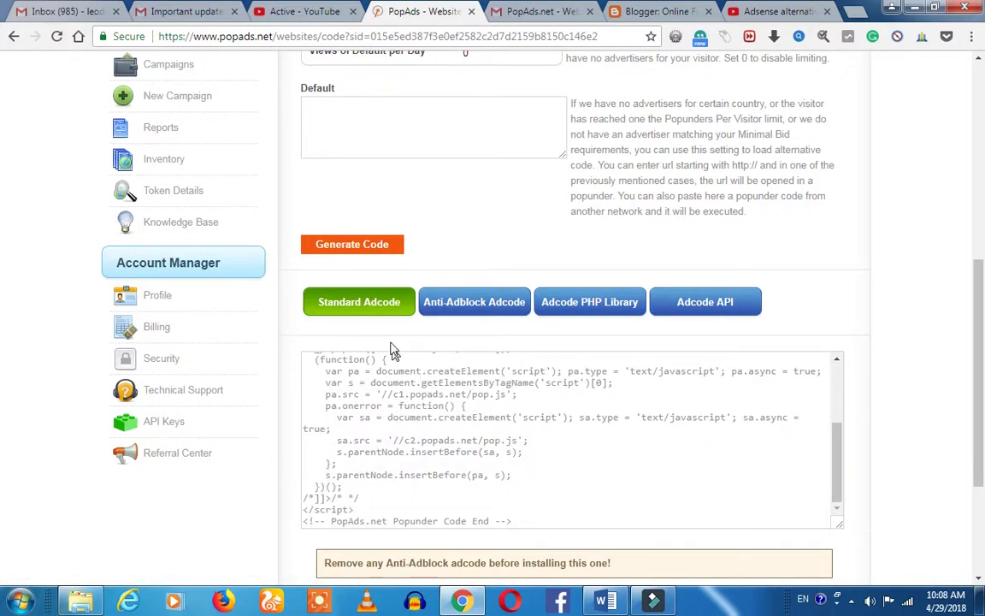
left_click(329, 363)
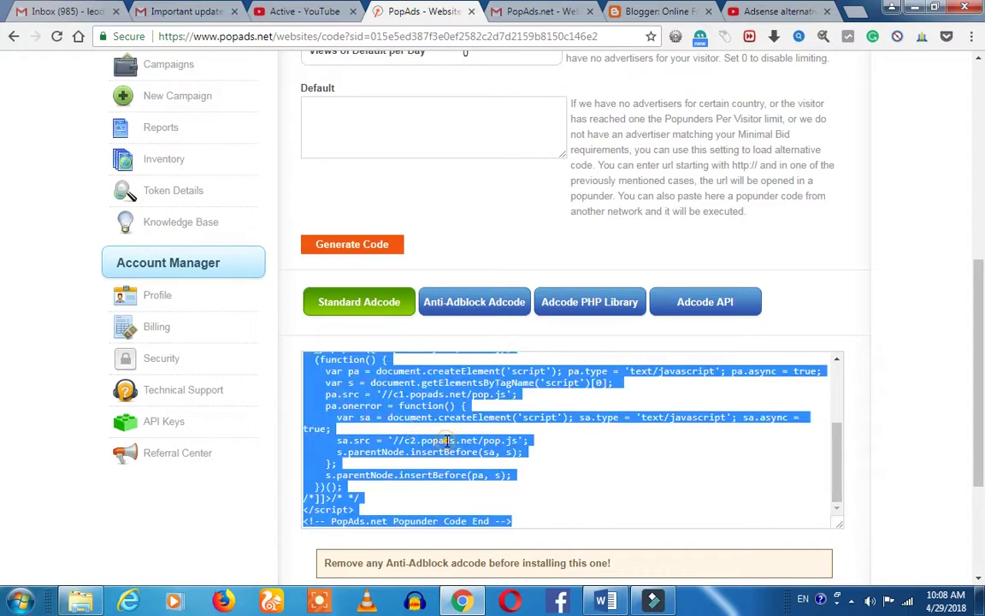
left_click(400, 395)
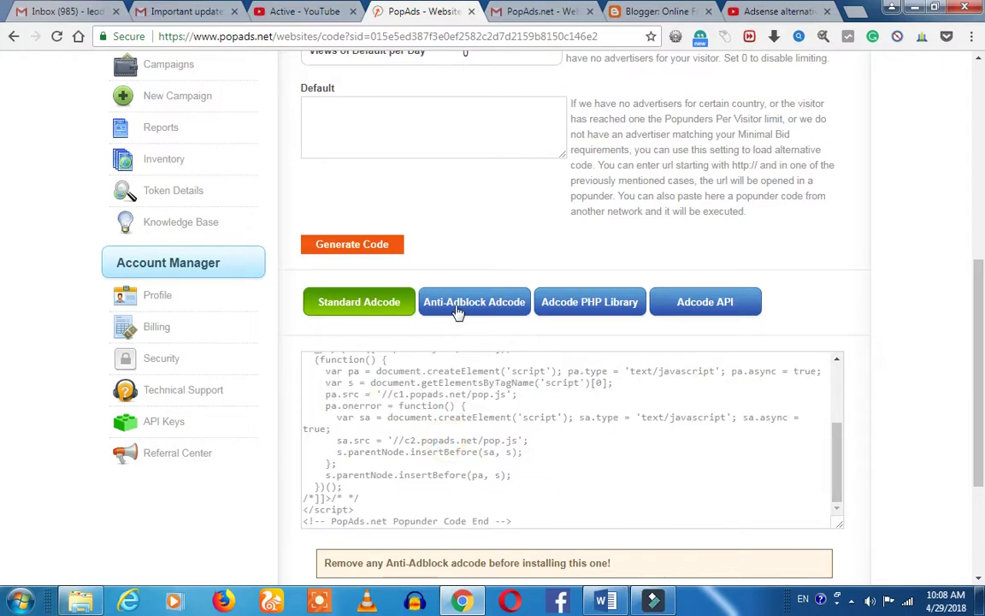
left_click(457, 313)
left_click(437, 421)
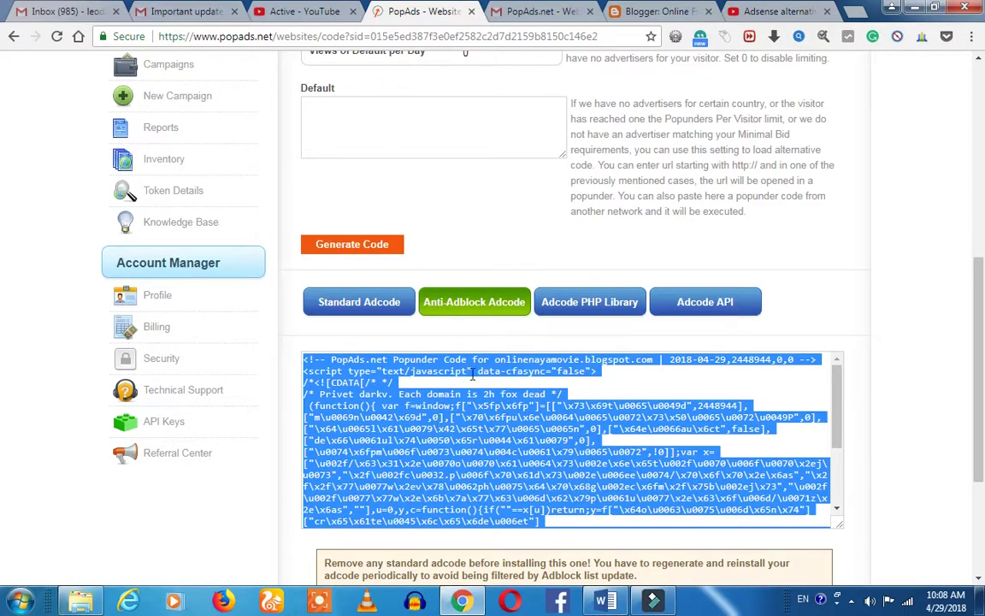
Back in Blogger, open the blog theme's Edit HTML editor
left_click(633, 10)
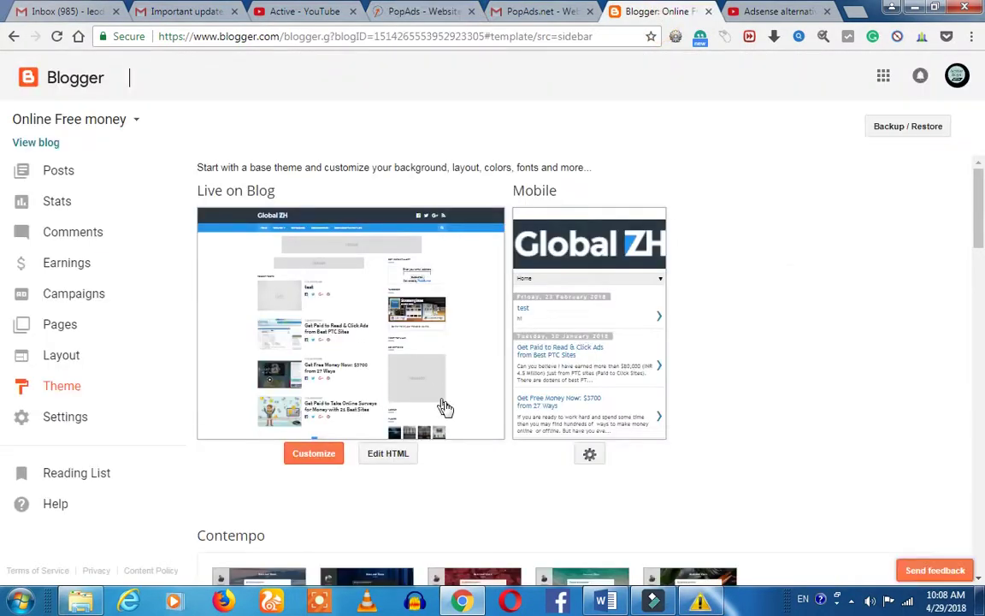
left_click(388, 460)
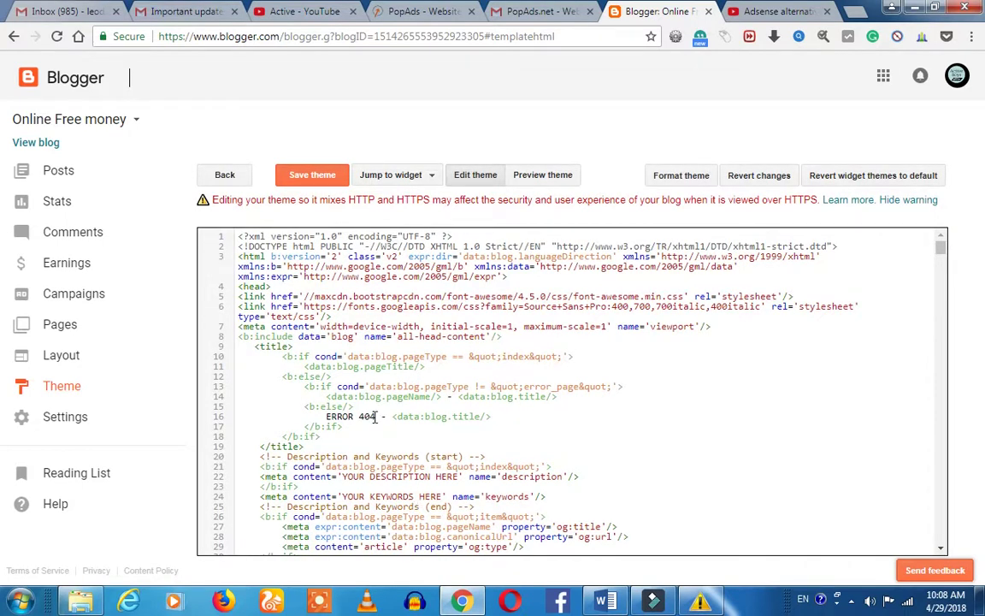
scroll(375, 415, "down", 5)
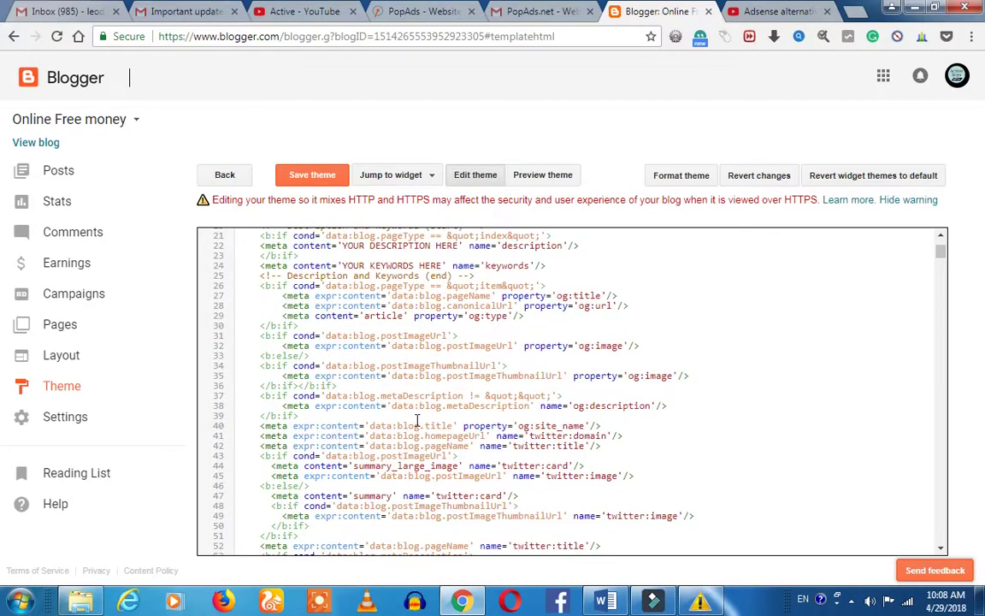
Search the theme code for </head>, locating the closing tag at line 782
left_click(583, 313)
key("ctrl+f")
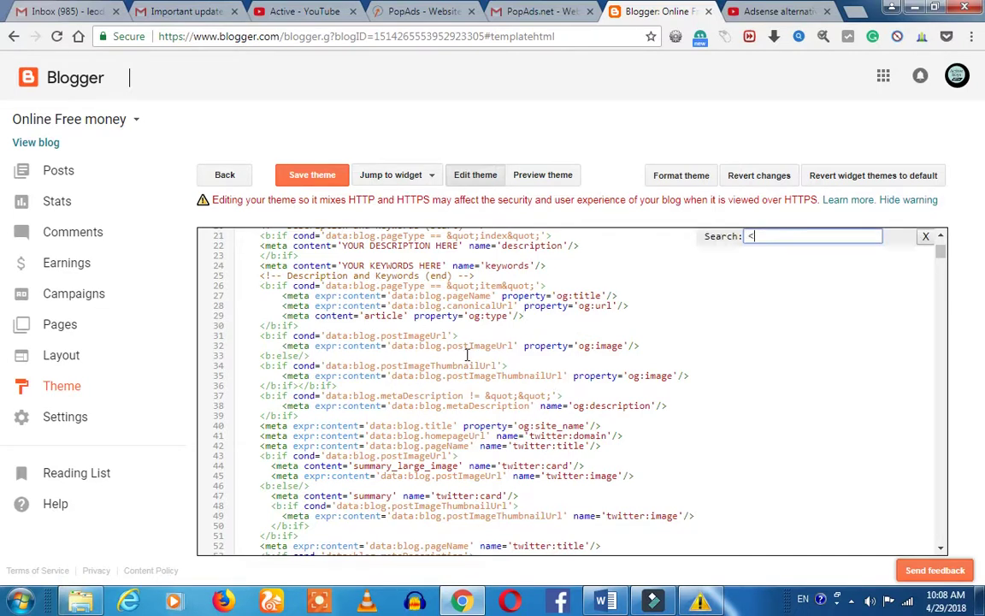
type("<he")
type("/head")
type(">")
key("Return")
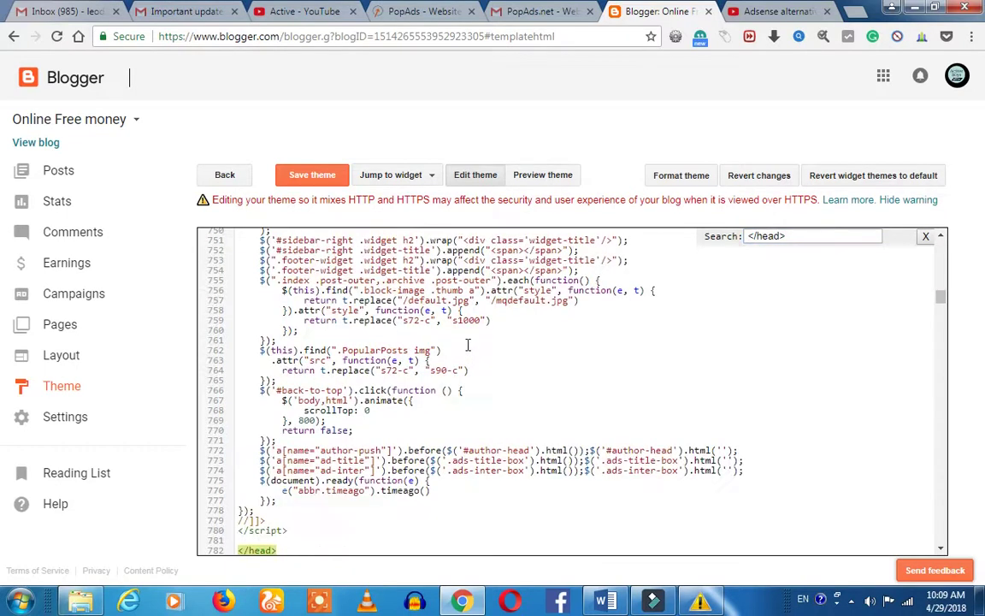
scroll(295, 462, "down", 3)
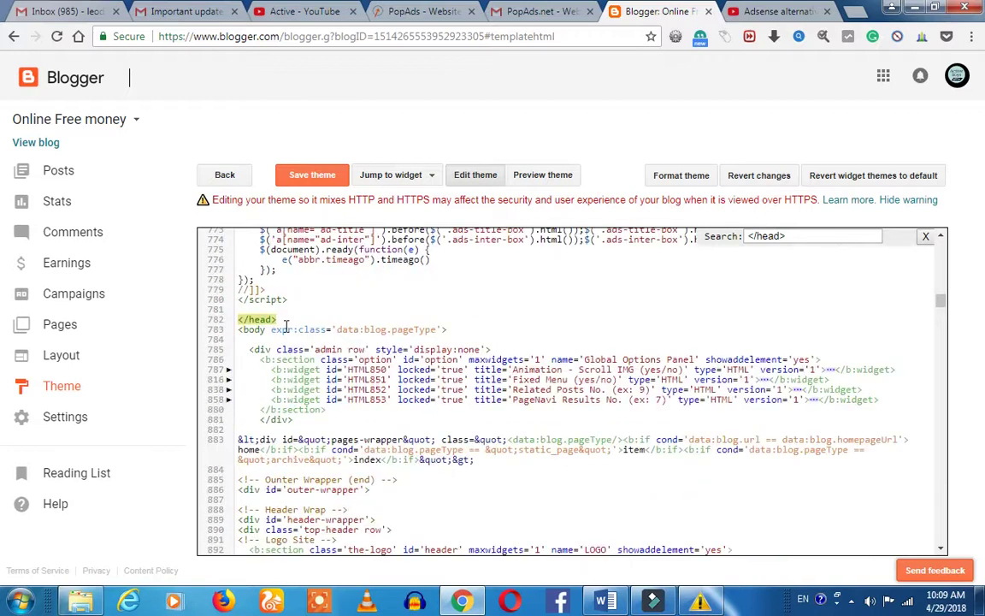
Paste the anti-adblock popunder script on new lines above </head>, save the theme, and go back
left_click(299, 301)
key("Return")
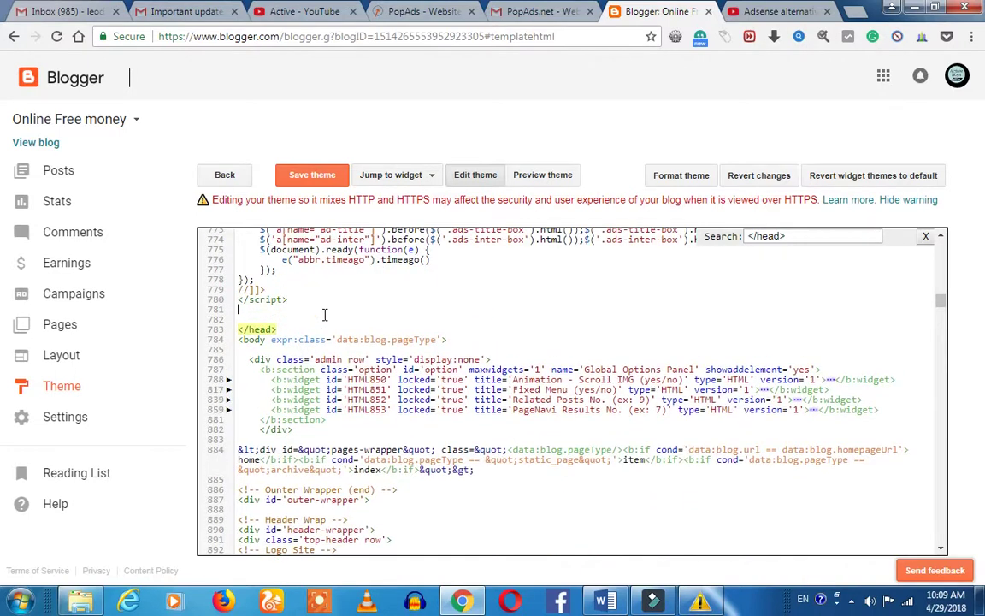
key("Return")
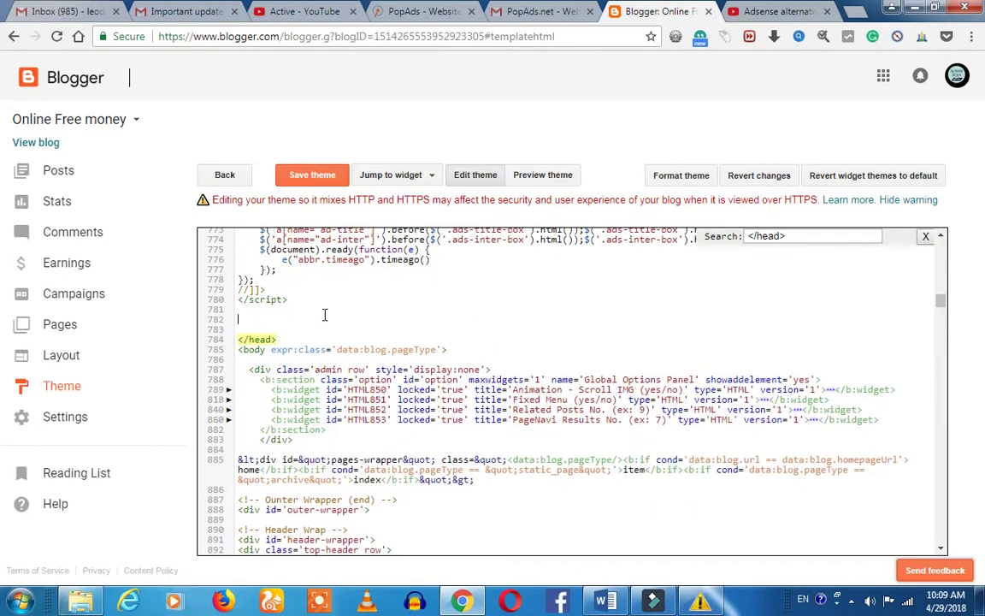
key("ctrl+v")
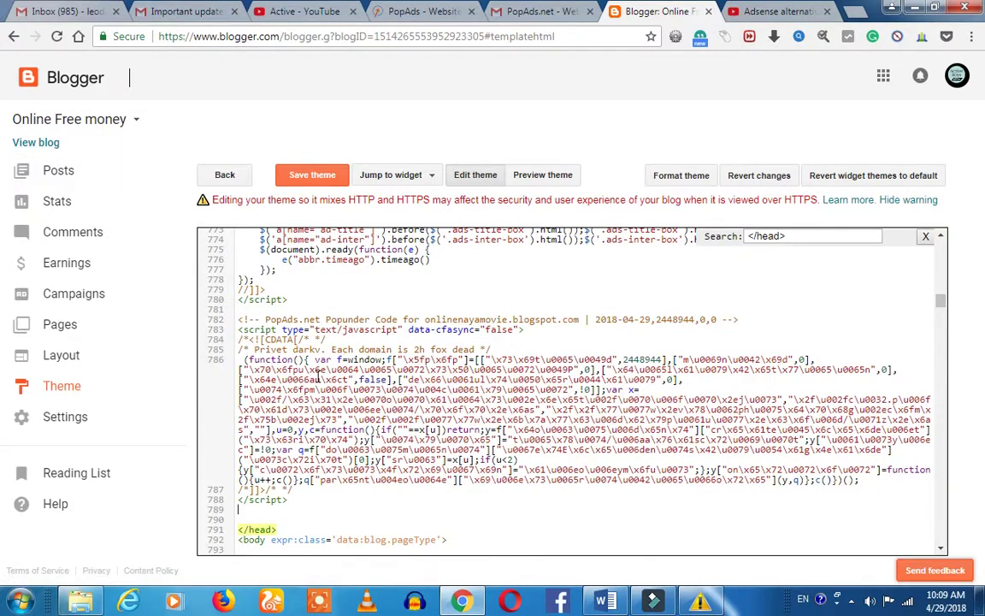
left_click(306, 177)
left_click(225, 175)
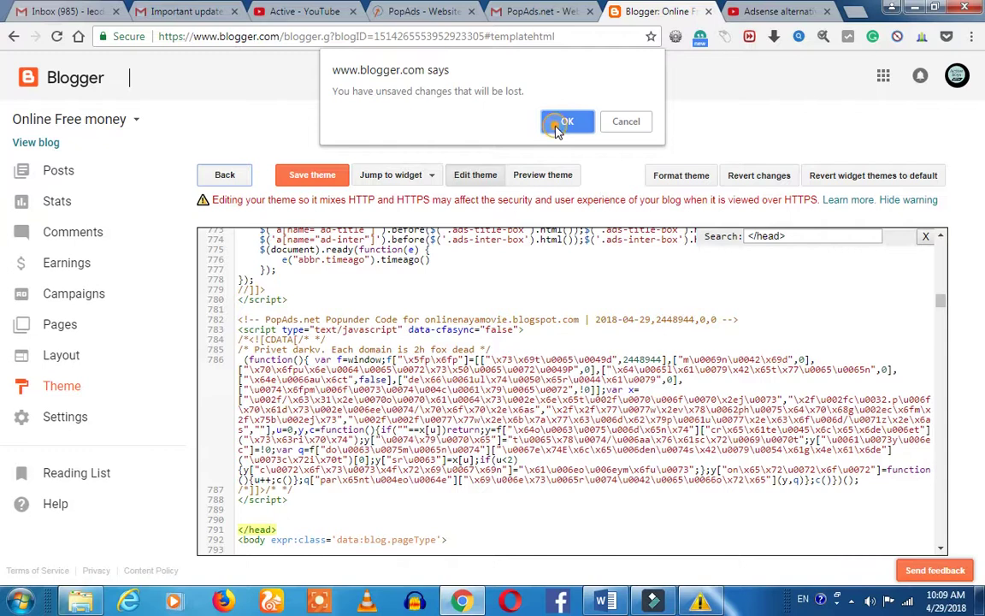
Discard unsaved theme edits, return to Blogger's Theme overview, then switch back to the PopAds adcode page
left_click(553, 126)
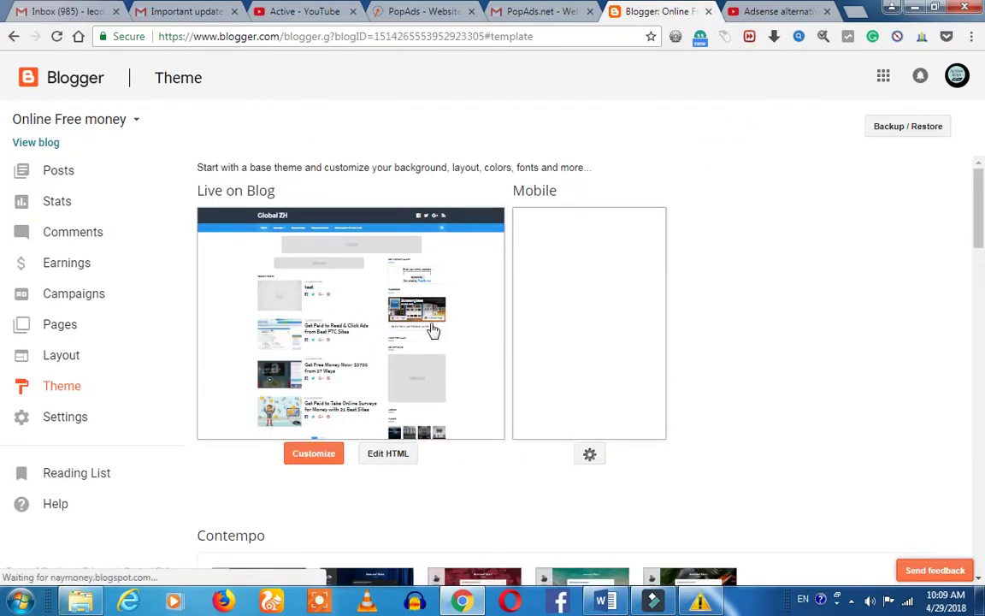
left_click(695, 155)
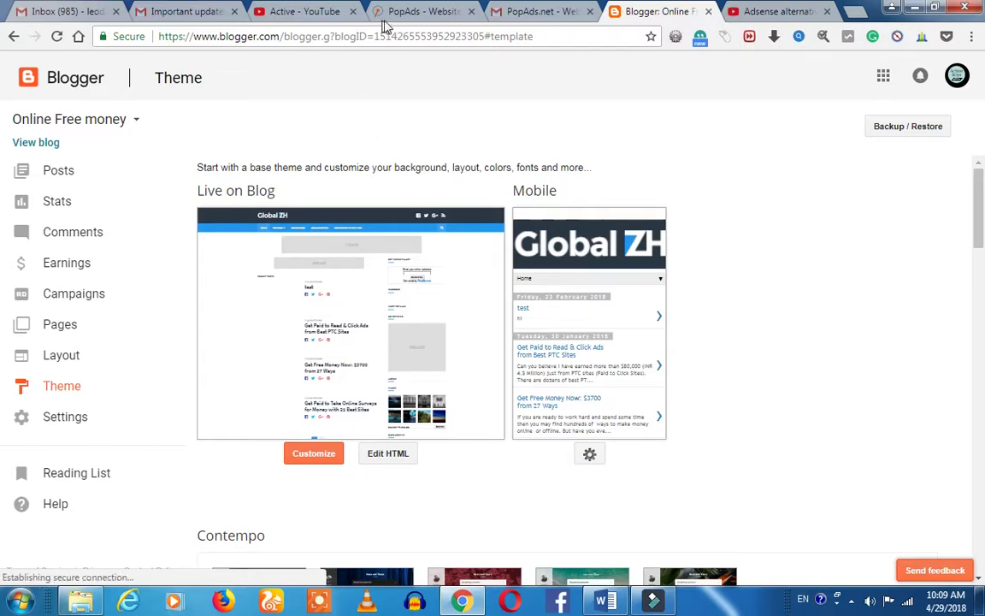
left_click(411, 12)
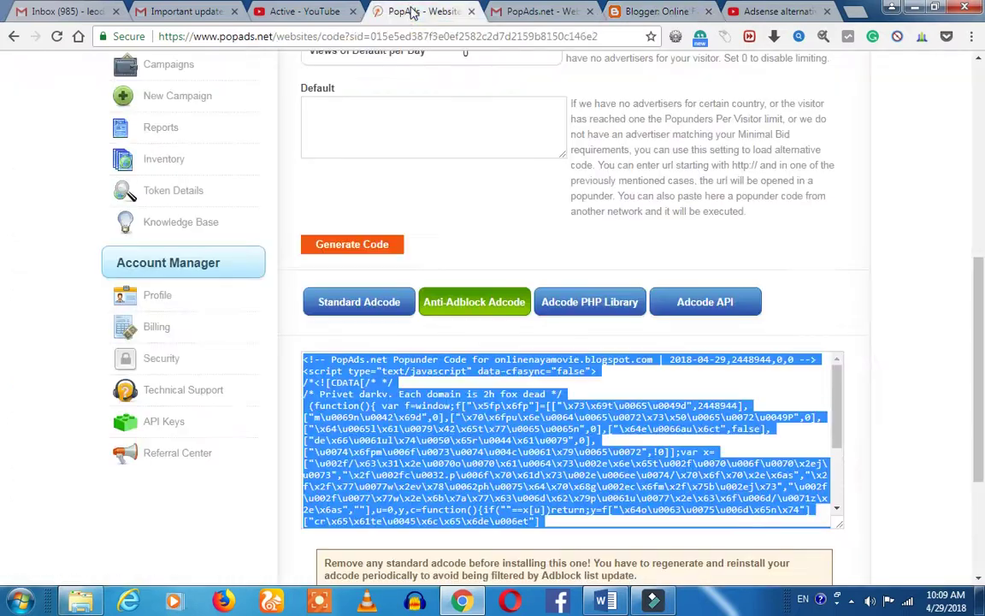
Deselect the code box and go to Billing under Account Manager
left_click(473, 249)
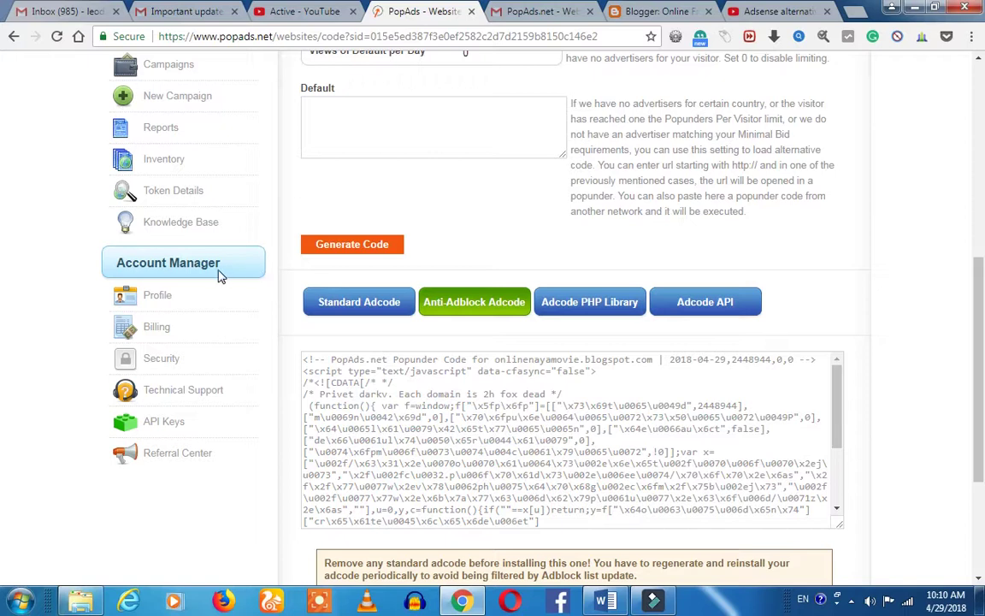
left_click(157, 331)
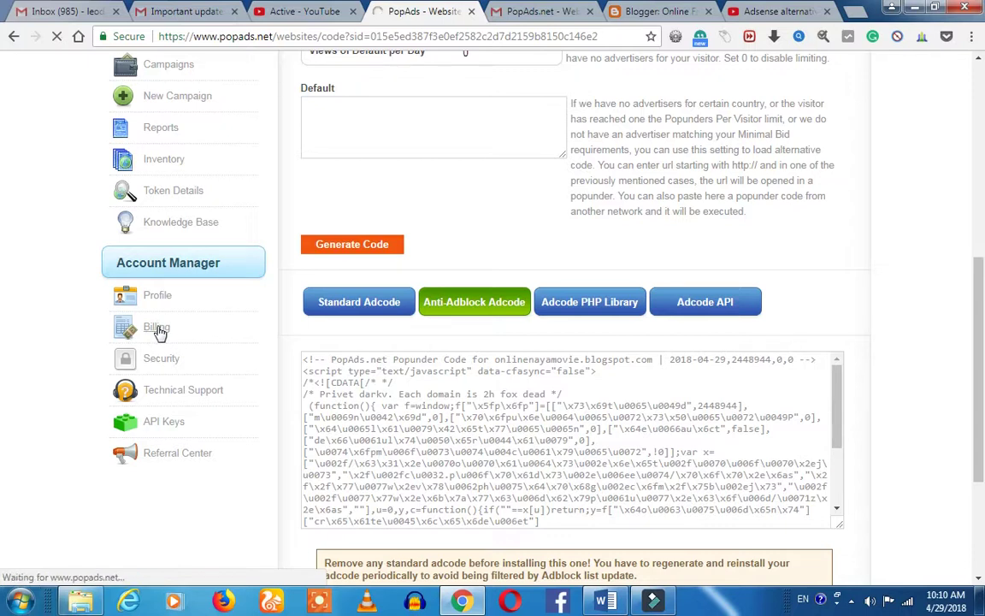